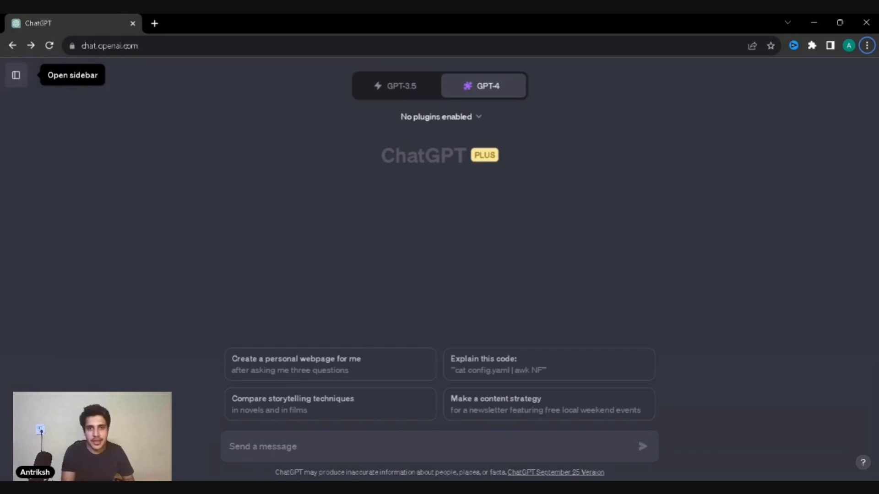
Step: Check in Settings & Beta that plugins are enabled under Beta features
click(16, 75)
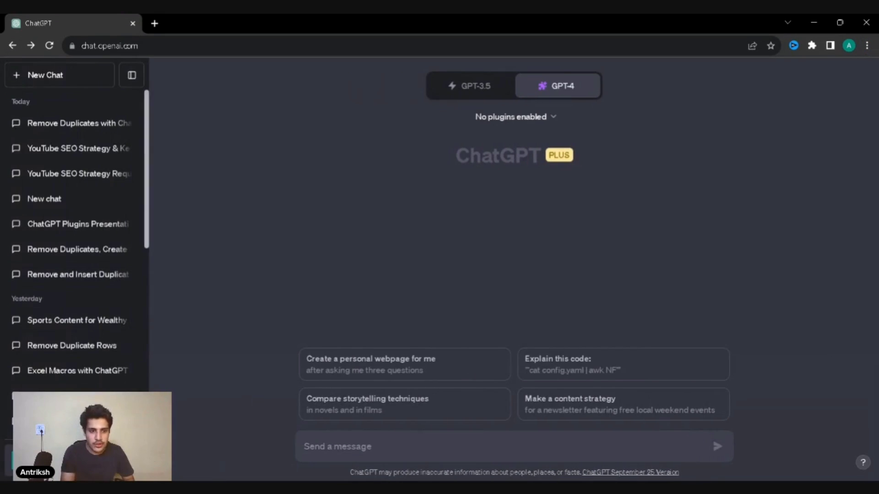
click(51, 460)
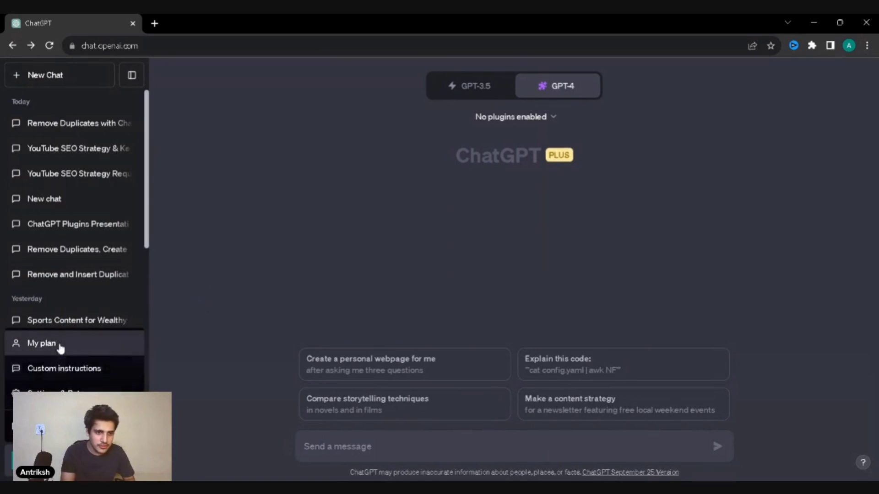
click(54, 390)
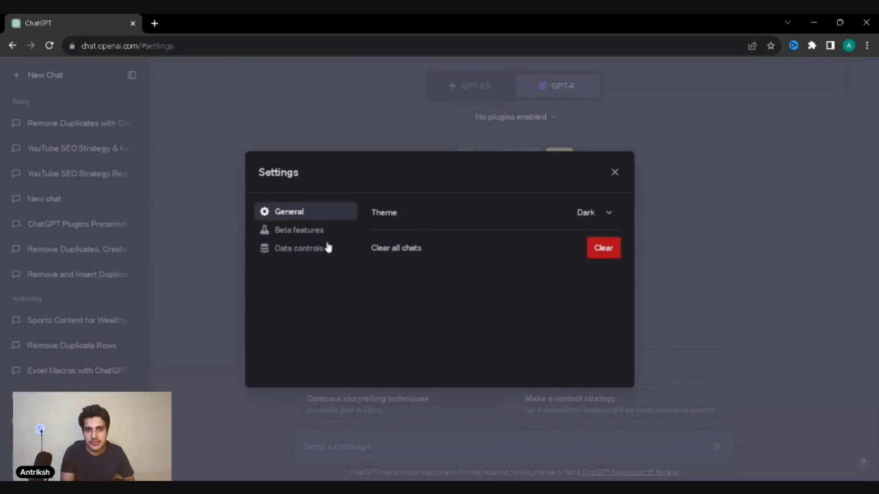
click(312, 233)
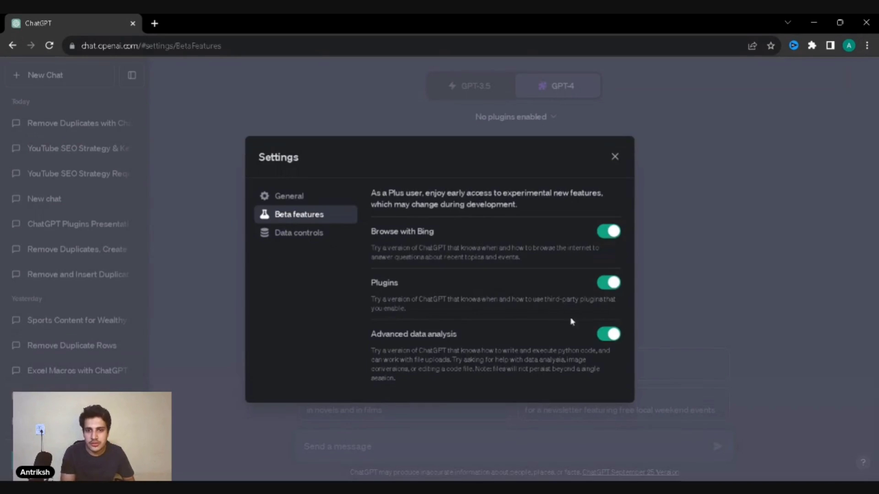
click(615, 158)
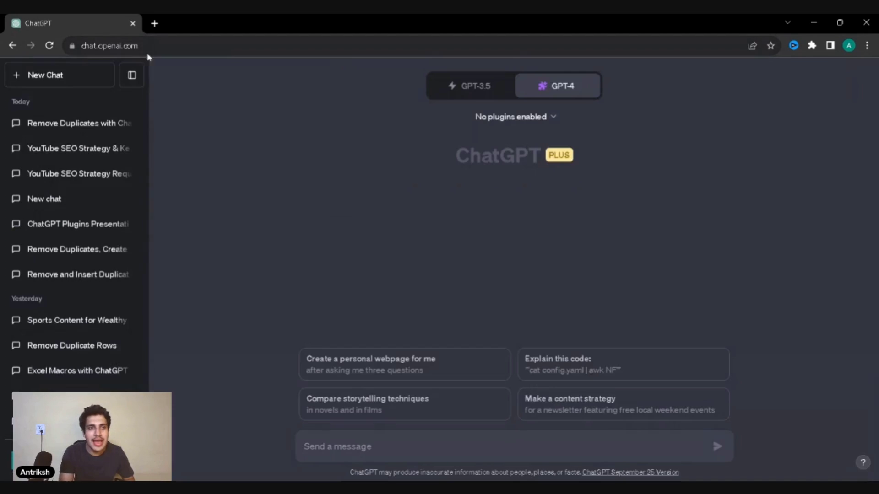
click(132, 77)
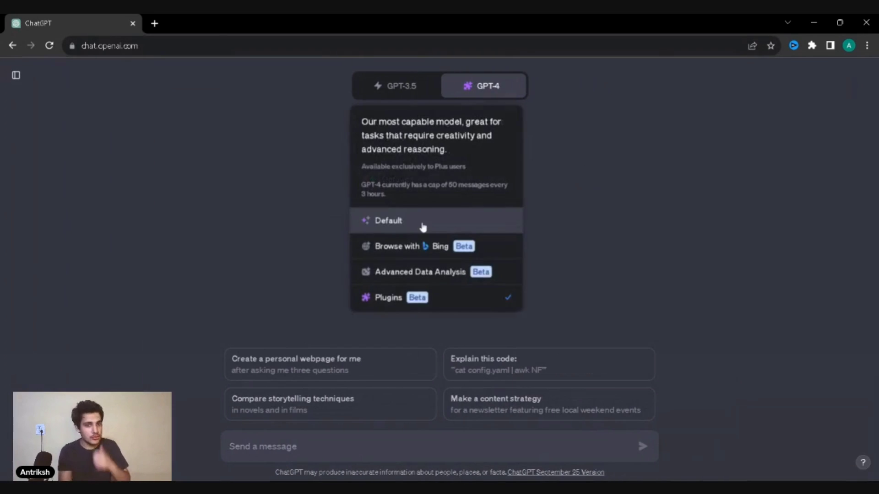
Step: Select the GPT-4 model and enable the edX plugin
click(451, 87)
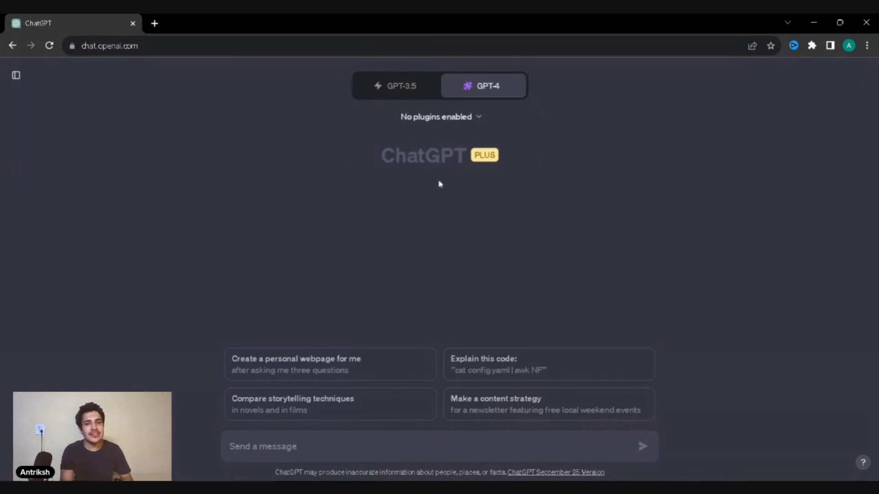
click(414, 122)
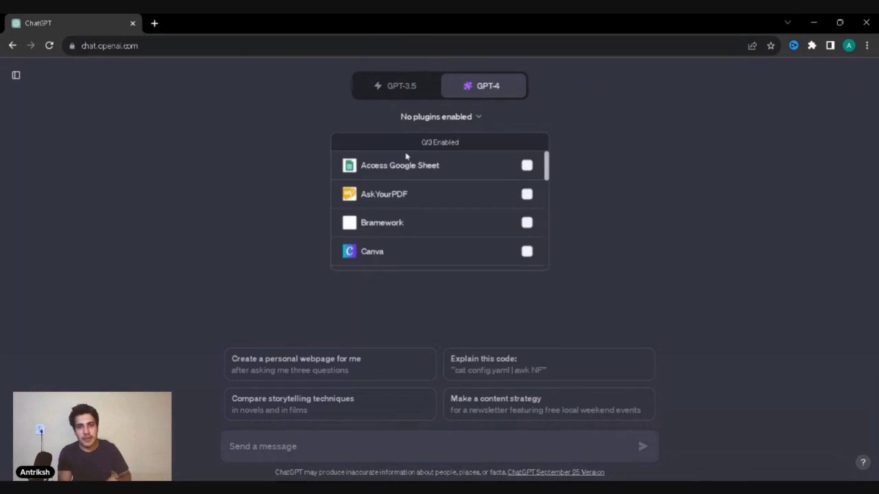
scroll(403, 220, down, 2)
click(401, 242)
scroll(400, 240, down, 2)
click(375, 207)
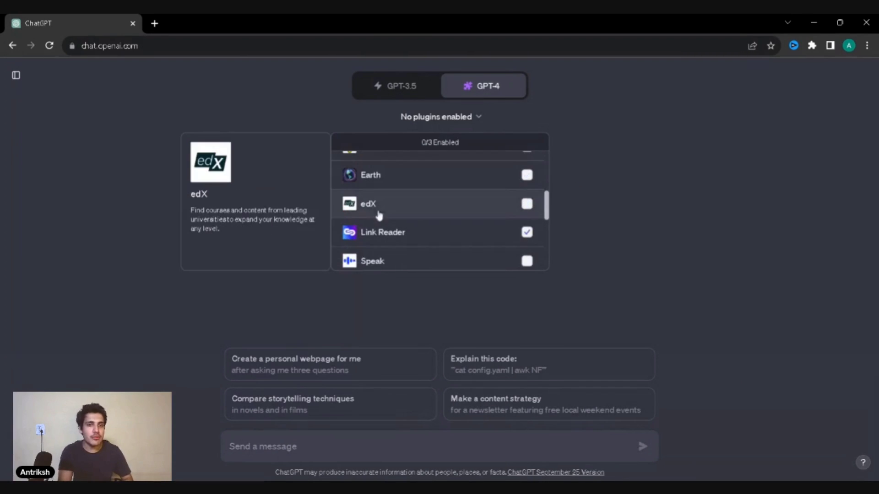
click(665, 232)
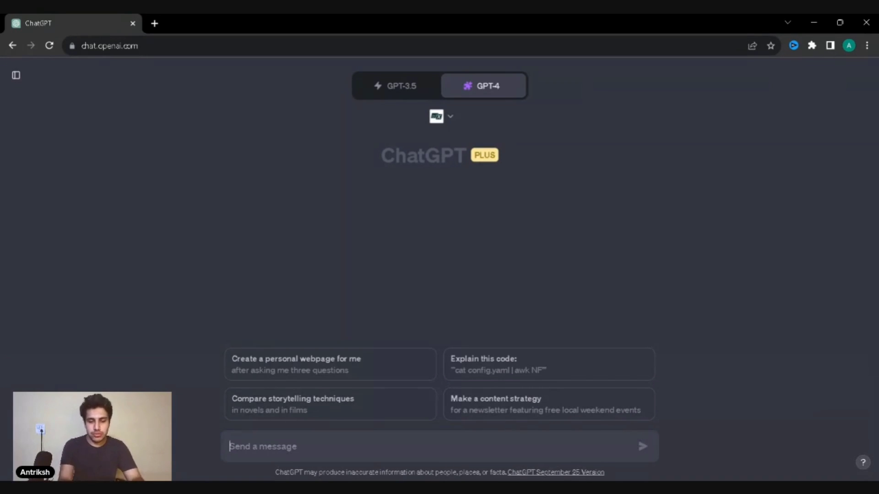
Step: Ask for courses on Digital Marketing and review the three edX course suggestions
text(c)
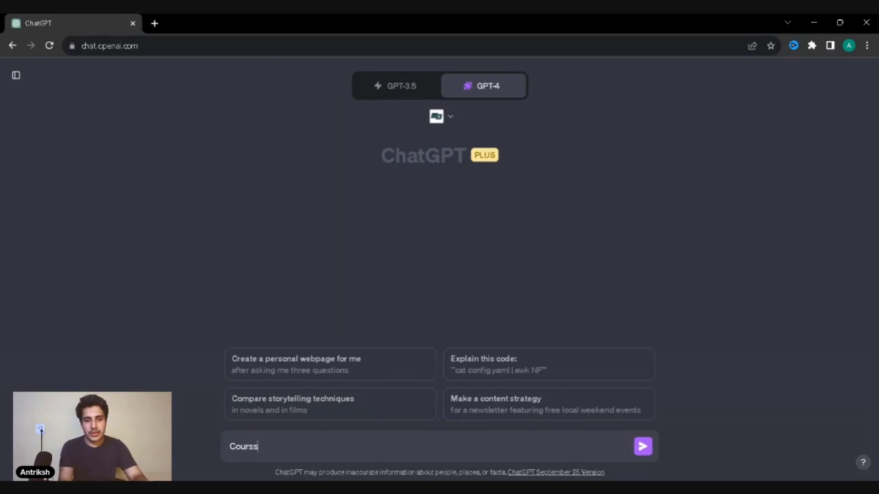
text(ourses on Digi)
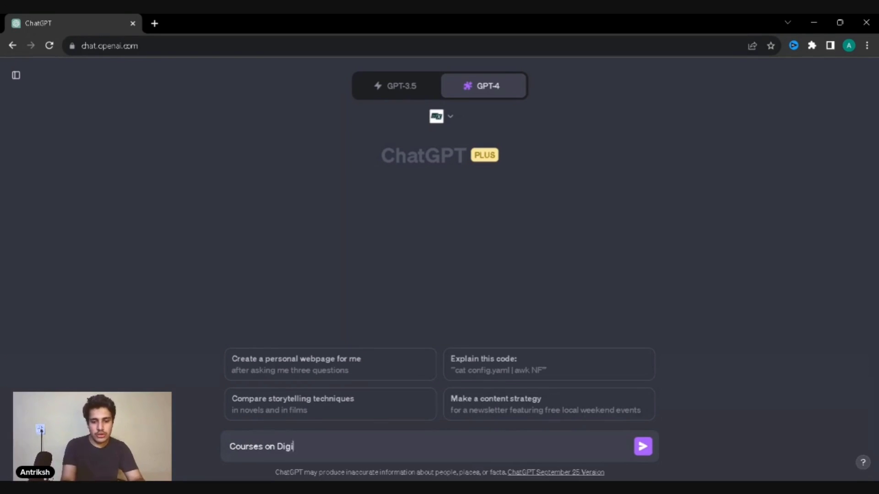
text(tal Marleting)
key(Return)
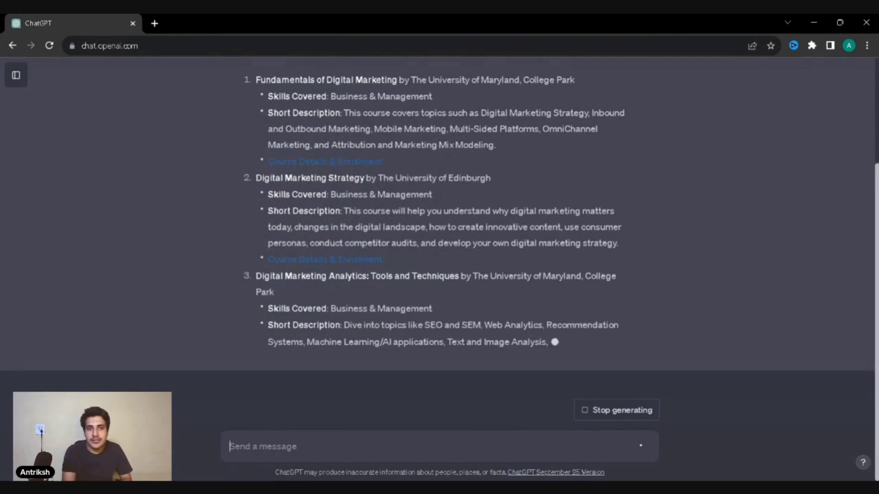
scroll(308, 289, up, 2)
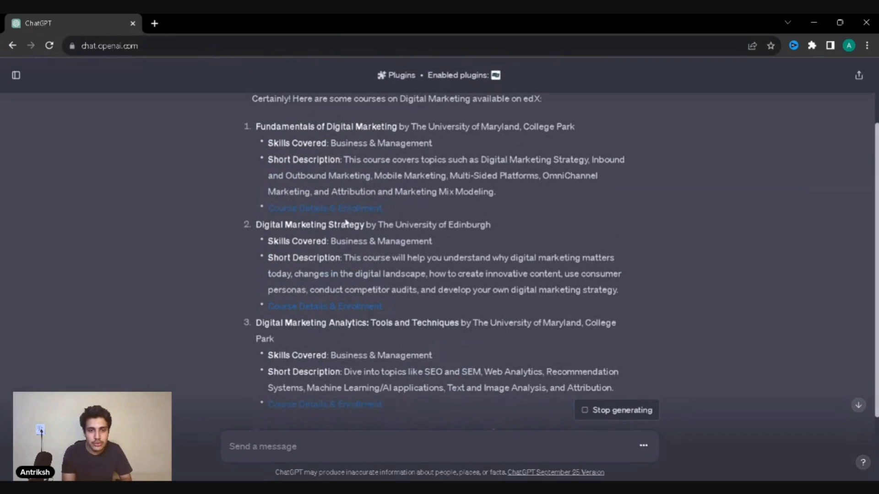
scroll(352, 224, down, 2)
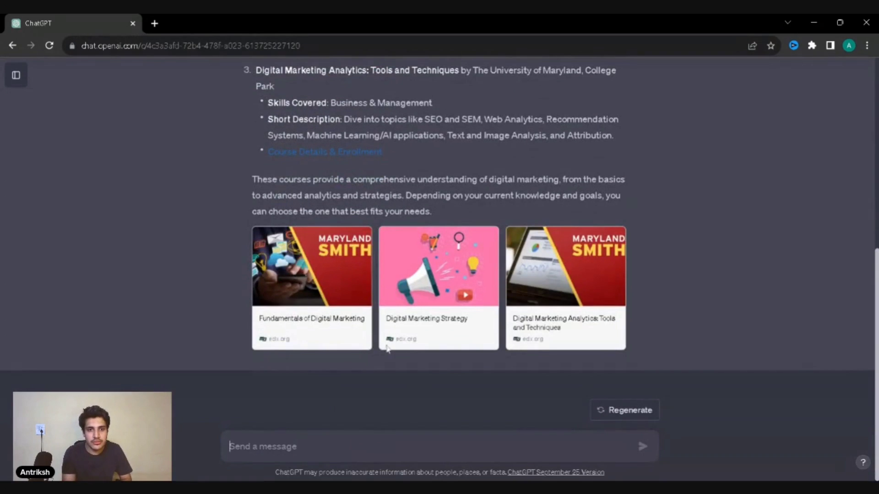
Step: Open the Fundamentals of Digital Marketing course page in a new tab and skim it
click(288, 319)
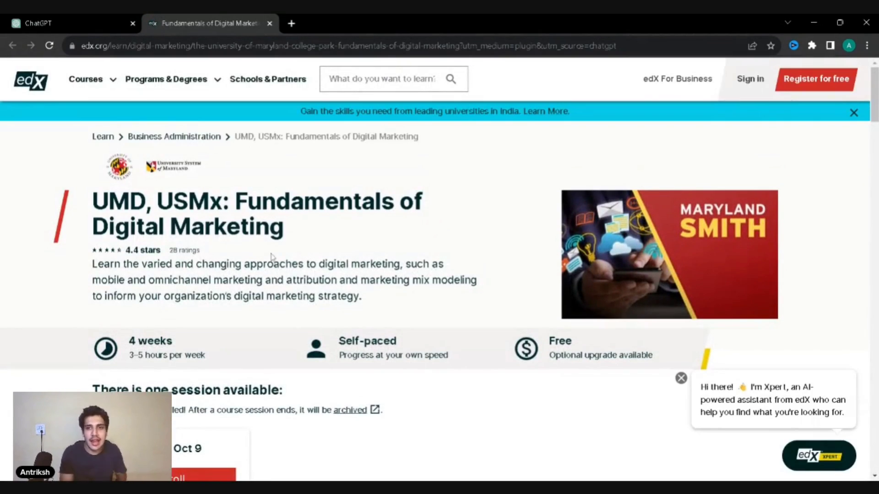
scroll(272, 257, down, 5)
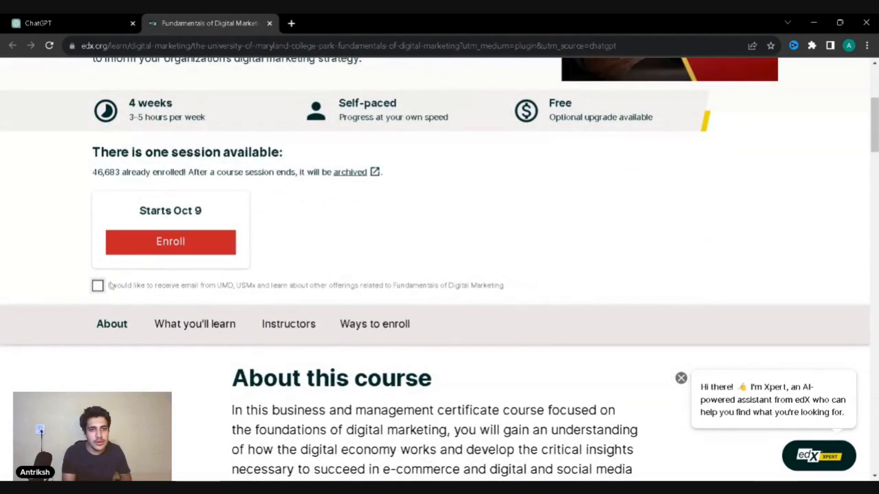
scroll(257, 259, up, 2)
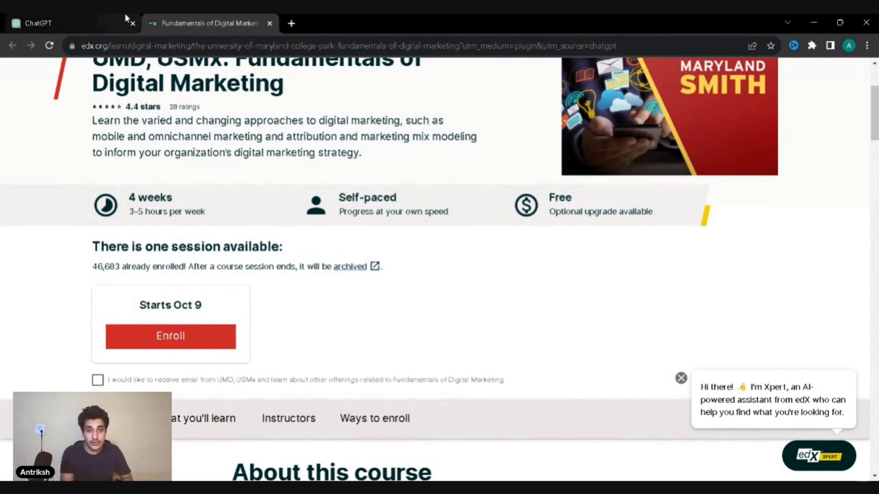
click(29, 18)
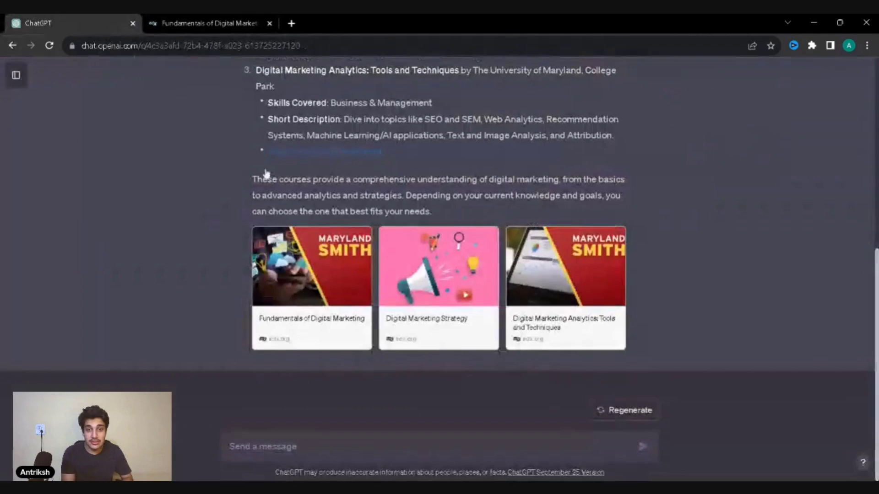
Step: Open the Digital Marketing Strategy course page in a new tab and skim it
click(416, 301)
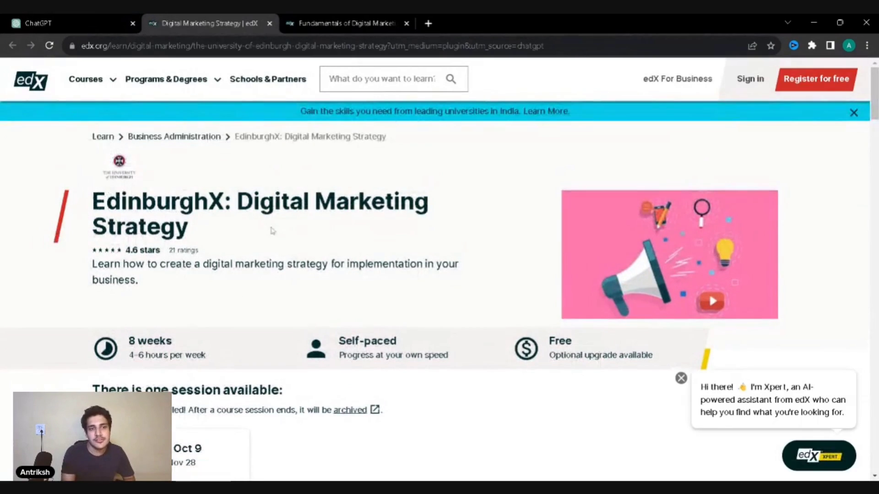
scroll(259, 237, down, 2)
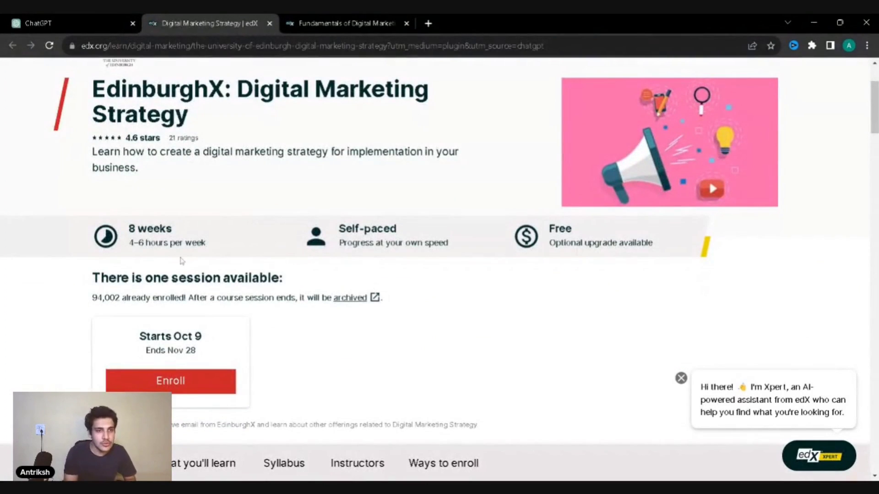
scroll(357, 280, down, 4)
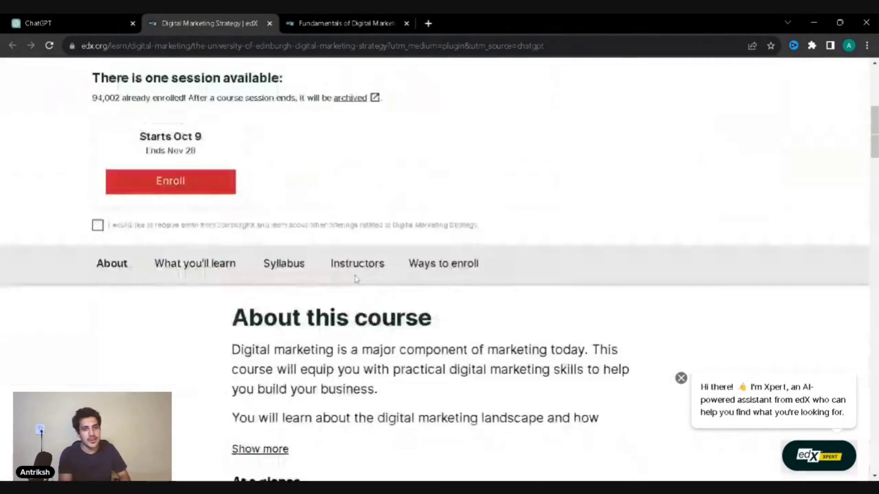
scroll(357, 279, up, 6)
click(74, 23)
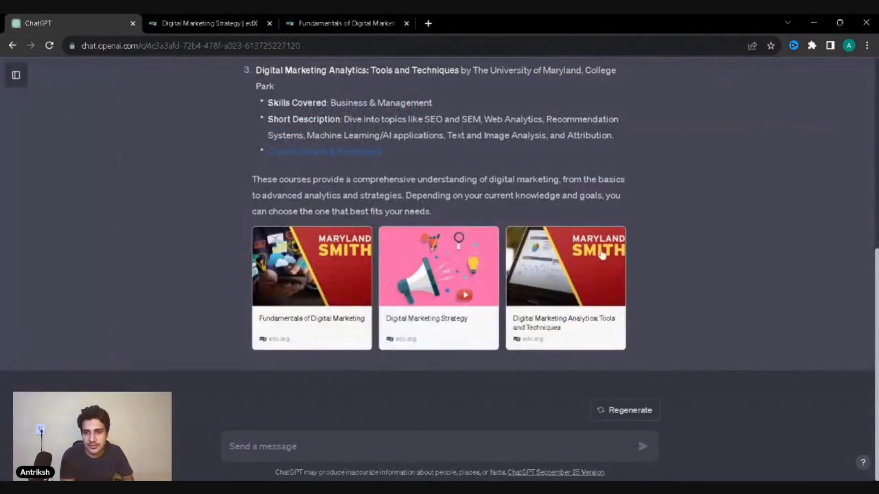
Step: Open the Digital Marketing Analytics course page, then return to the ChatGPT answer
click(616, 311)
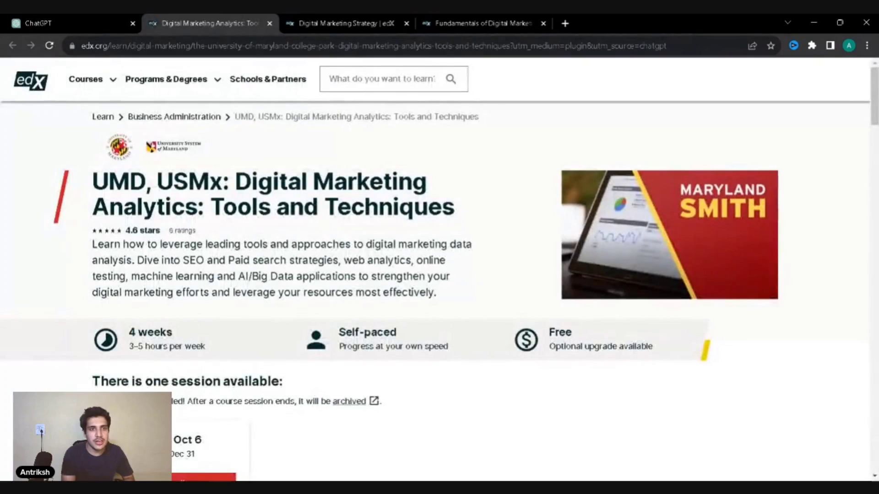
scroll(435, 270, down, 4)
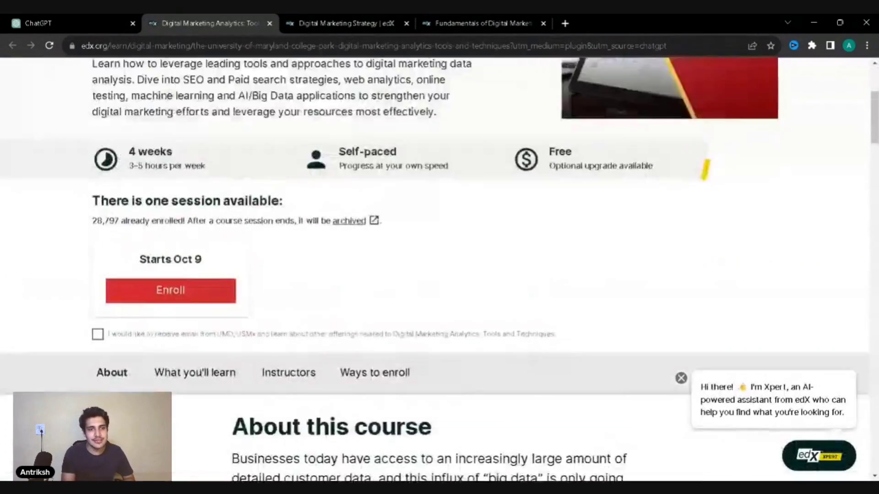
scroll(705, 169, up, 5)
click(76, 22)
drag(254, 69, 362, 473)
click(363, 473)
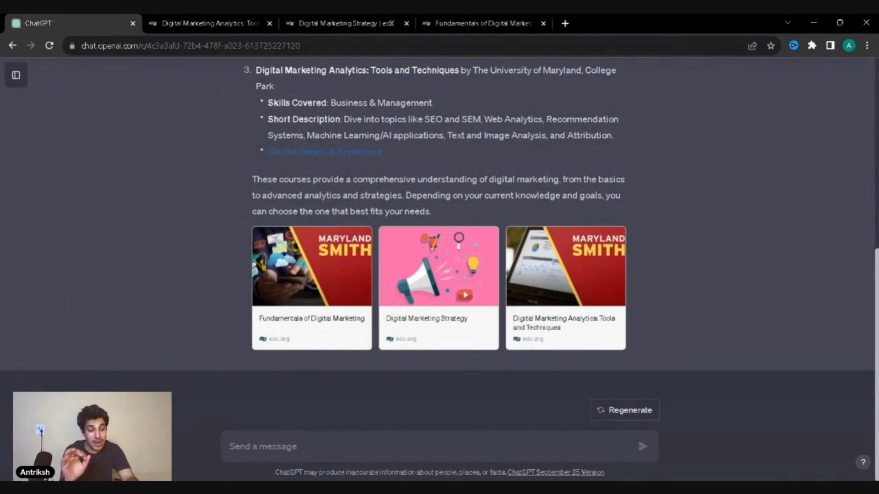
Step: Ask 'I want free certification courses' and read the biology and game course picks
text(I w)
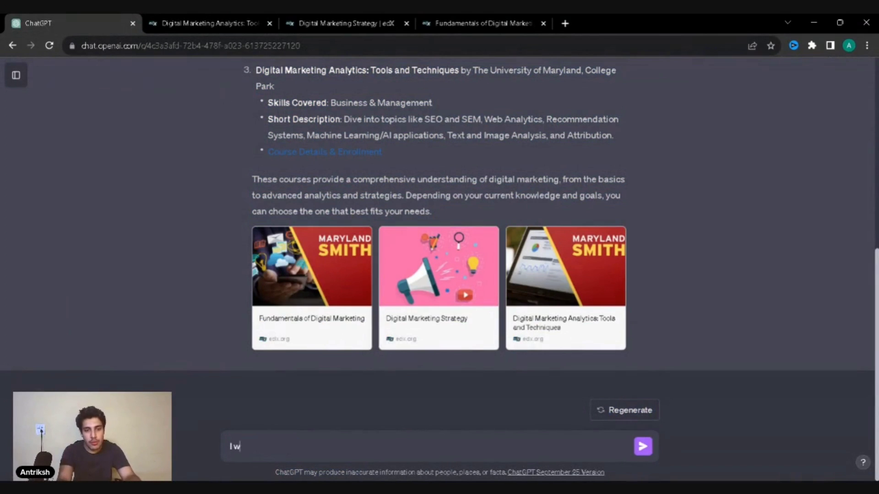
text(ant free)
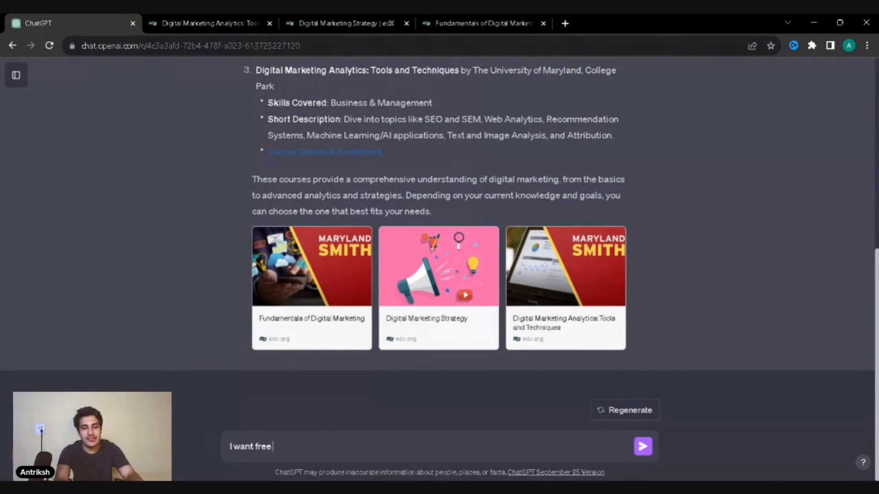
text( certifica)
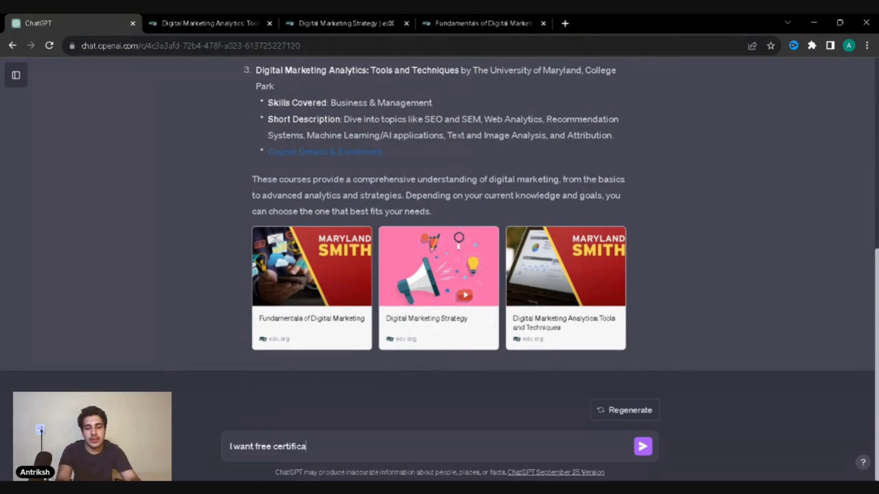
text(tion c)
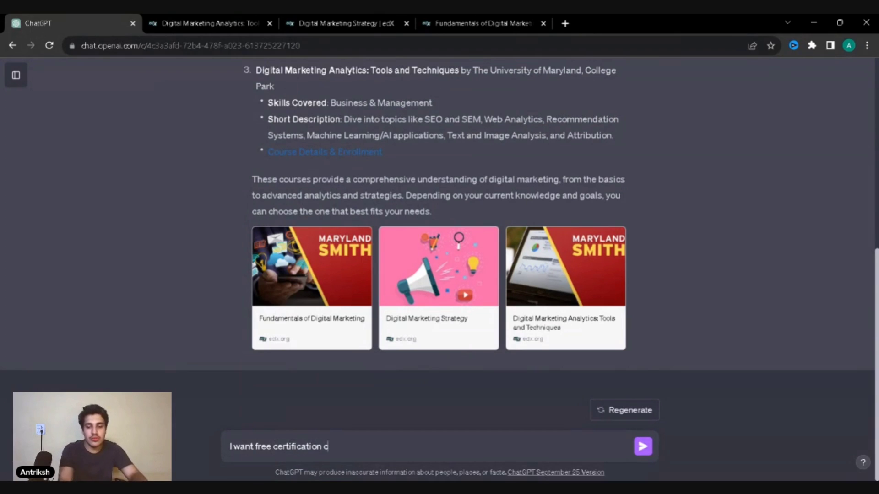
text(ourses)
key(Return)
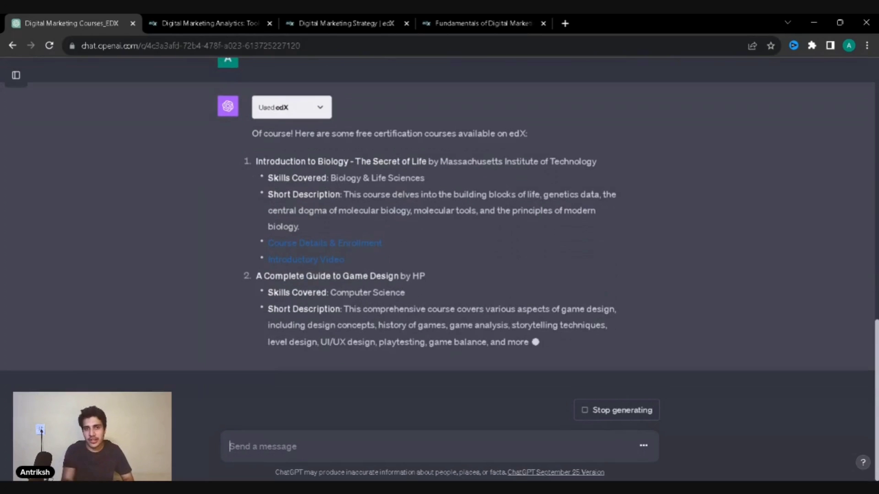
scroll(373, 171, up, 2)
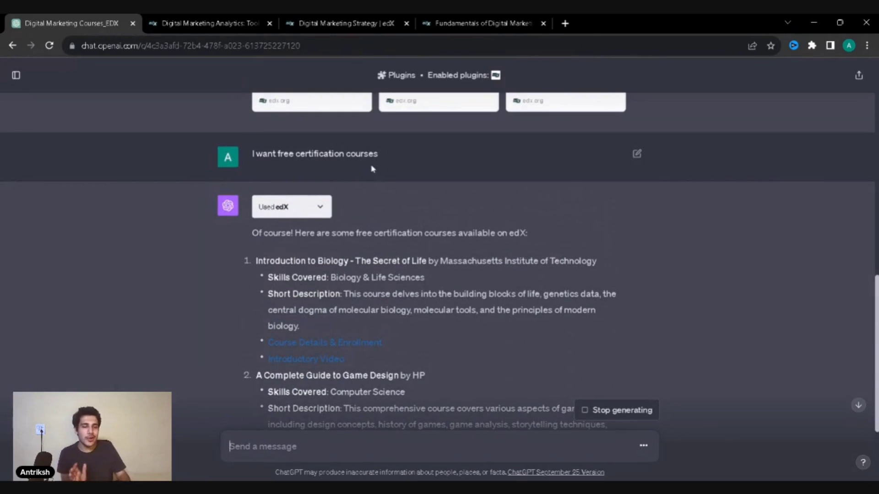
scroll(373, 170, down, 4)
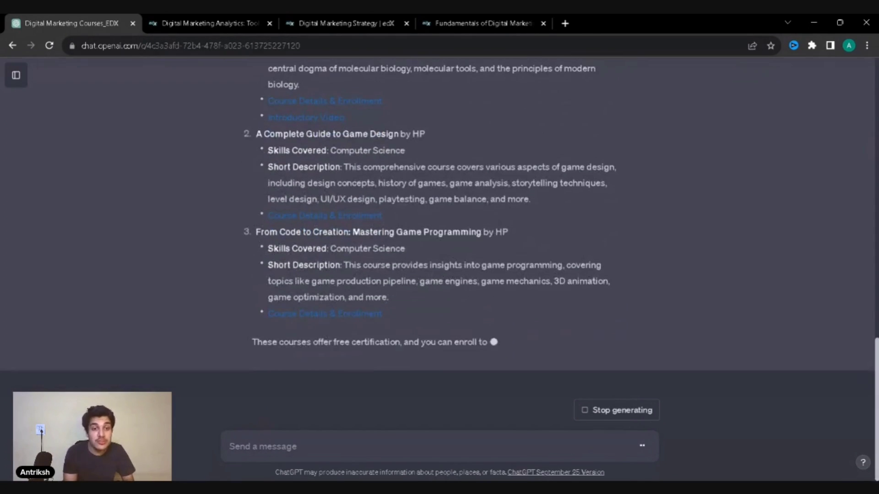
scroll(423, 409, up, 3)
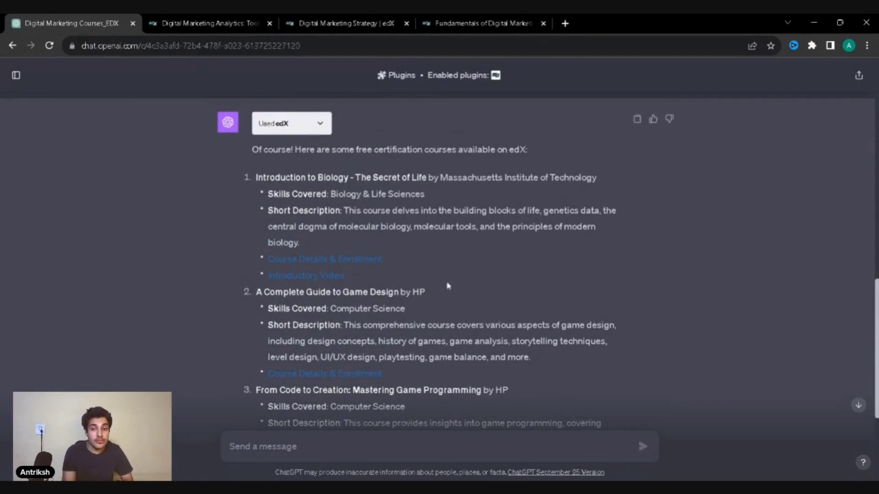
scroll(423, 409, down, 4)
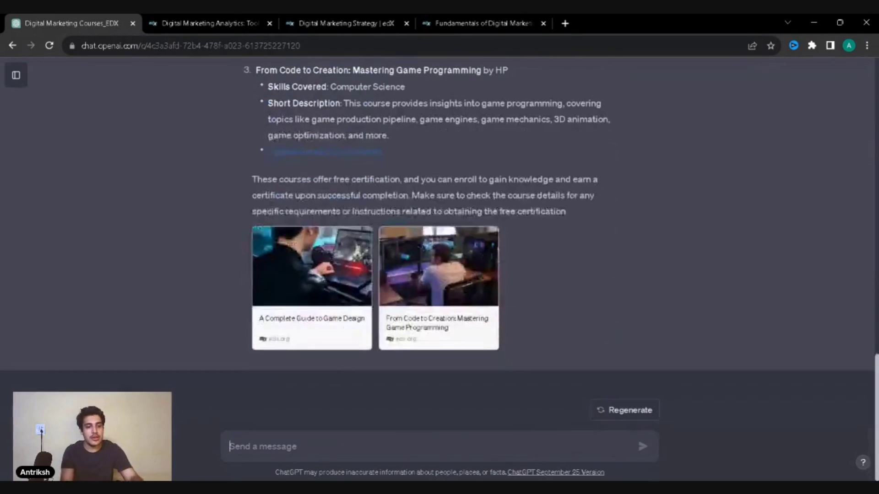
Step: Ask 'Any courses on leadership or related topics by IIMs' to get IIM Bangalore's People Management
text(Any)
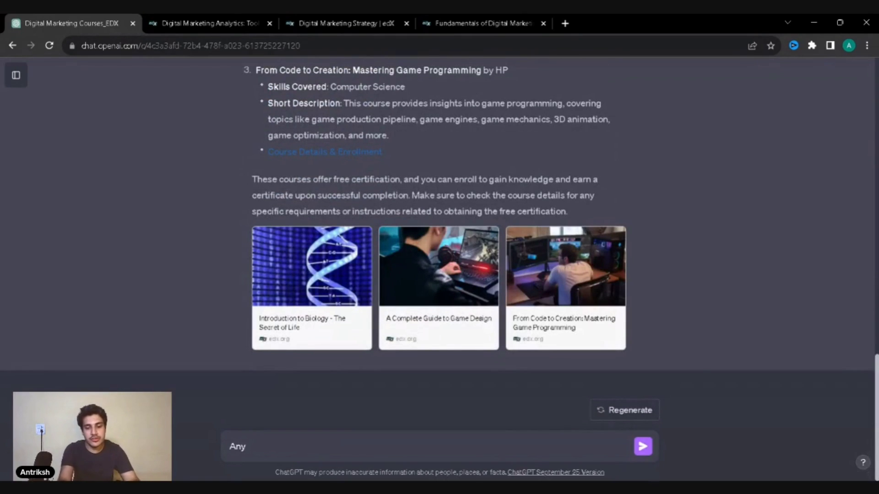
text( courses)
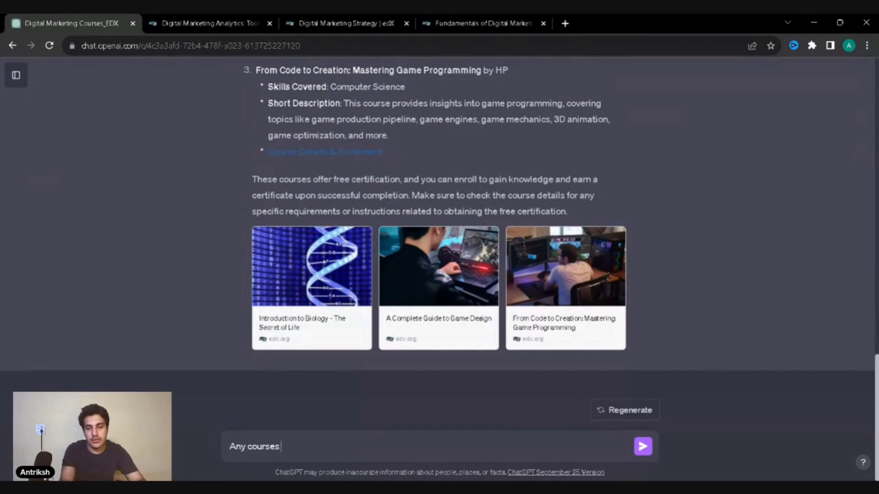
text( on leader)
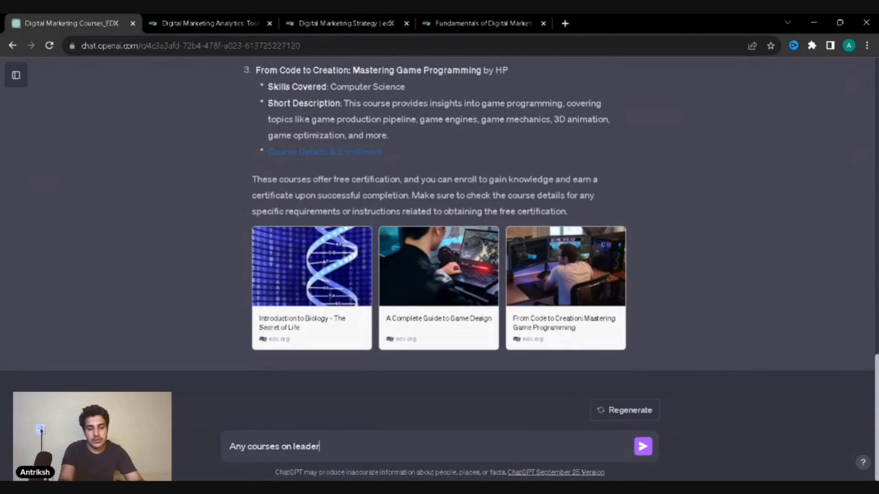
text(aship or related topi)
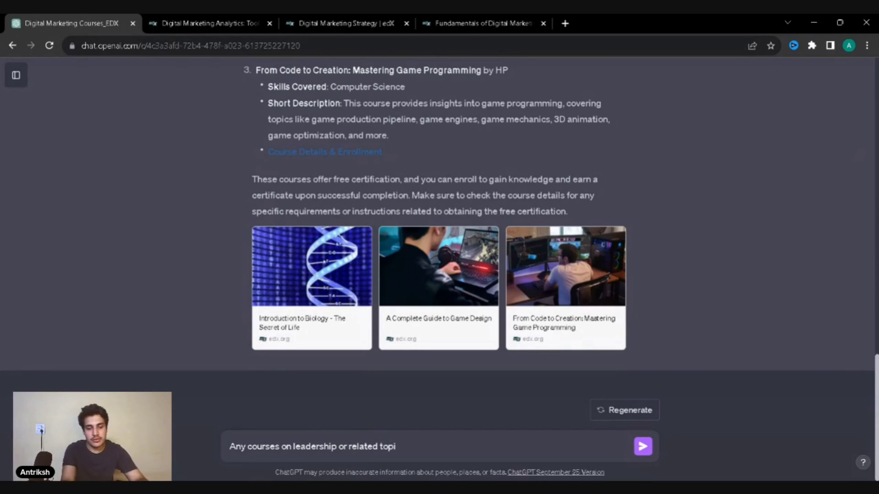
text(c fa)
key(BackSpace)
key(BackSpace)
text(s by )
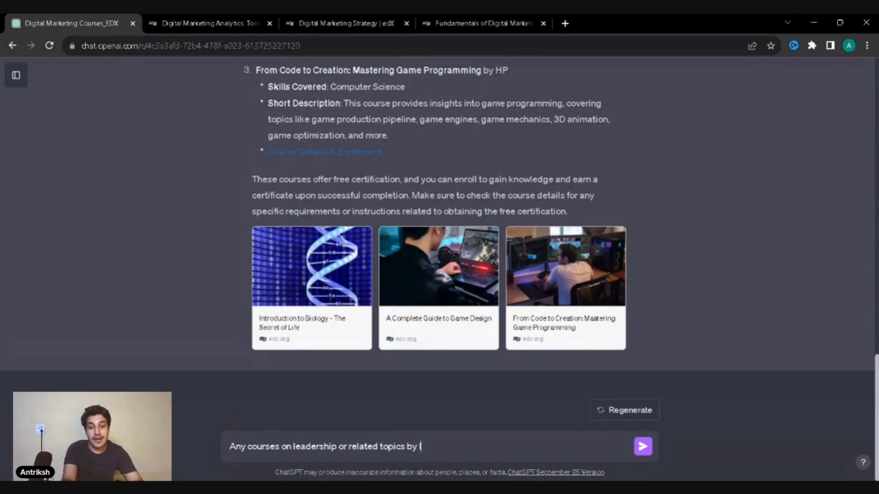
text(IIMs)
key(Return)
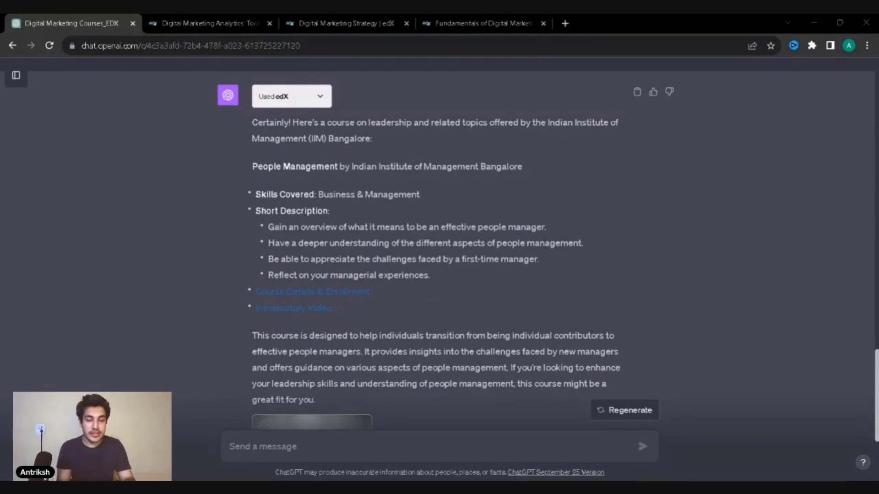
Step: Close the Fundamentals, Strategy and Analytics edX tabs and show the chat sidebar
click(543, 23)
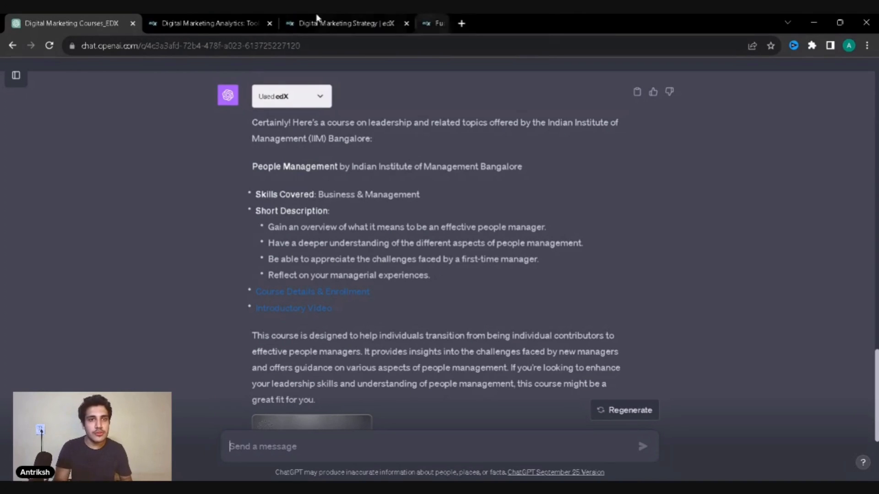
click(406, 23)
click(270, 23)
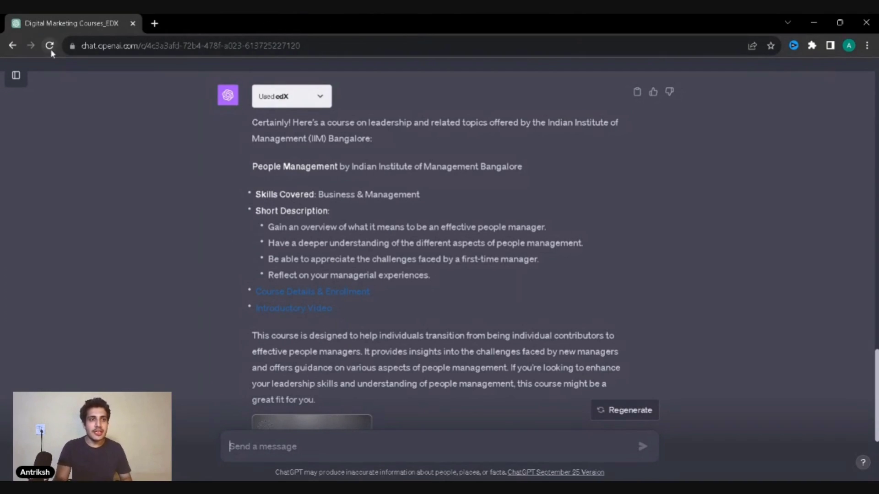
click(15, 76)
Step: Start a new chat and enable VideoInsights.io as its only plugin
click(41, 76)
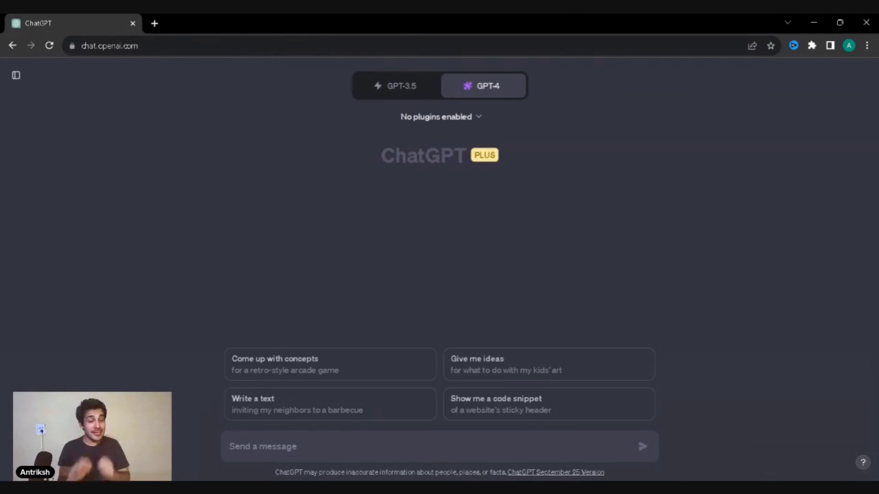
click(422, 118)
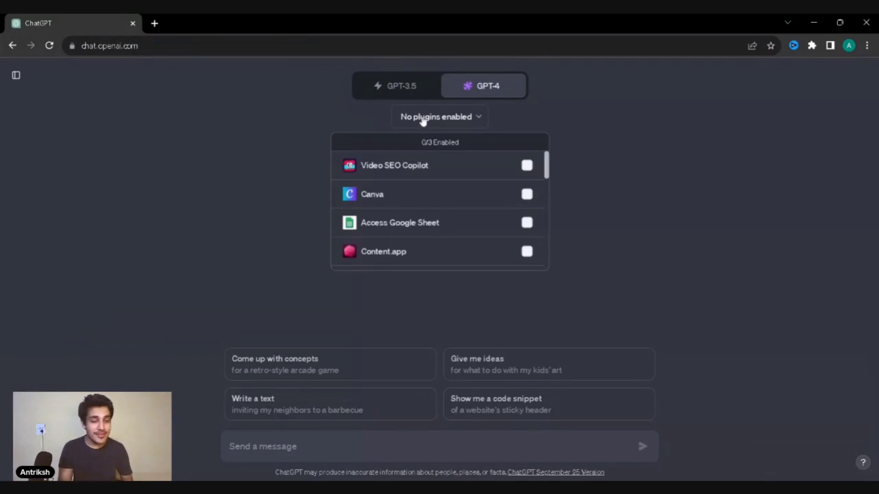
click(412, 169)
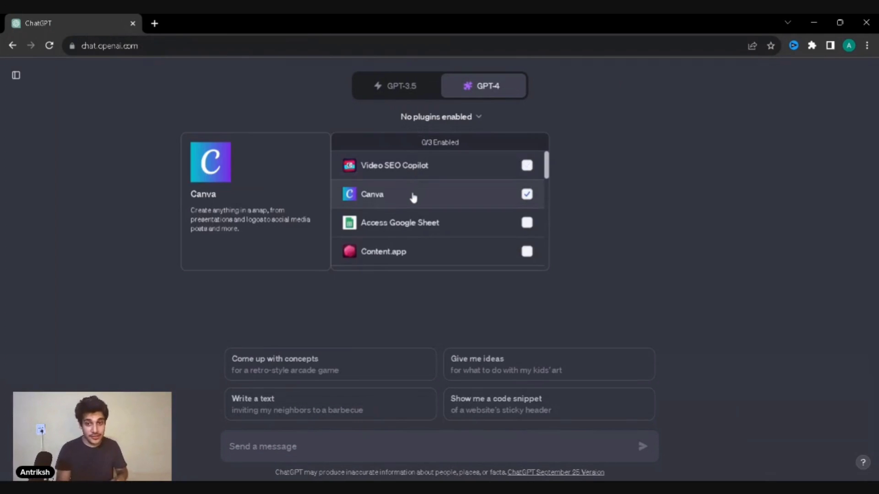
scroll(413, 197, down, 1)
scroll(413, 196, down, 1)
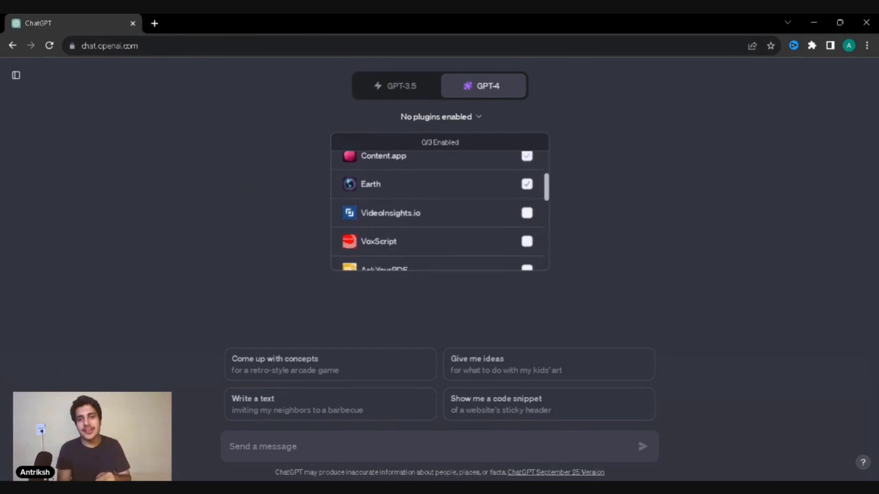
click(416, 219)
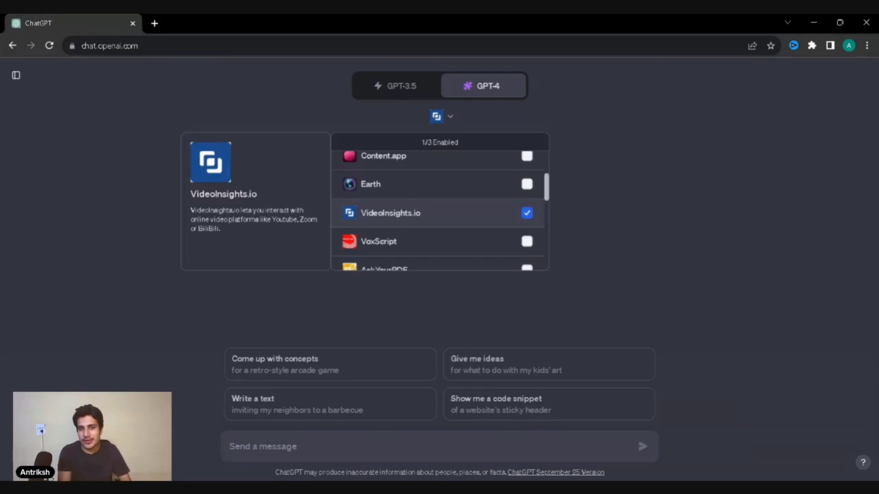
click(371, 288)
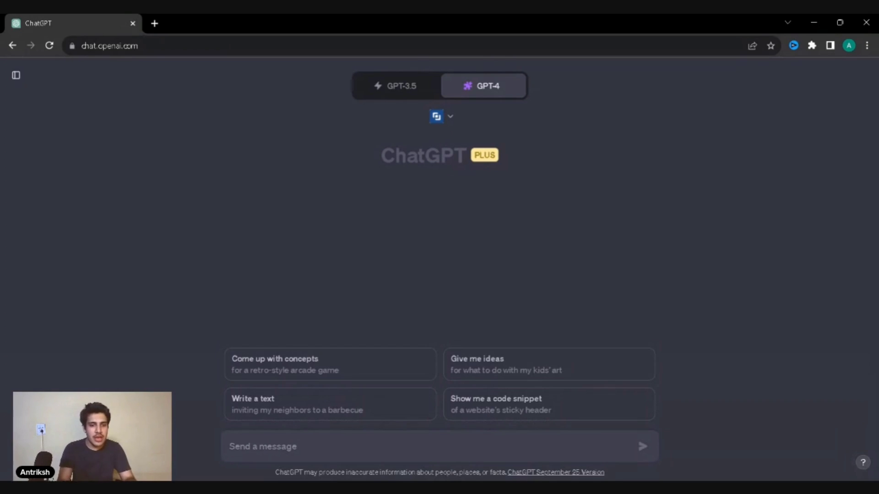
Step: Send the pasted YouTube link with the question 'what can i learn from this video?'
text(https://youtu.be/dMgBfAjhRlw?si=-9oB-tKWgtlWqOMm)
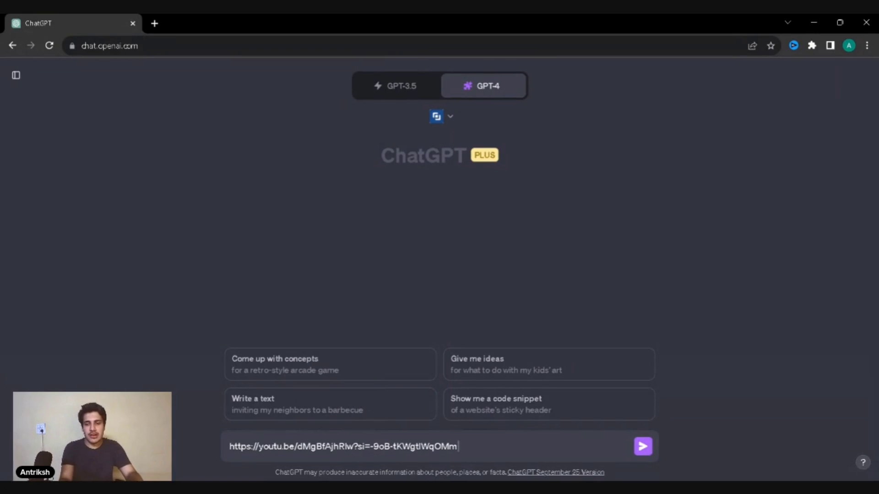
key(shift+Return)
text(H)
key(BackSpace)
text(wha)
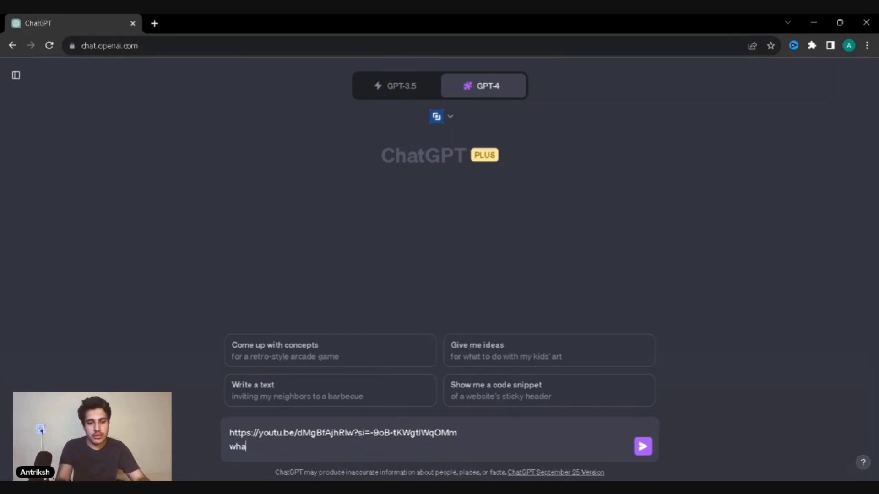
text(t can i learn f)
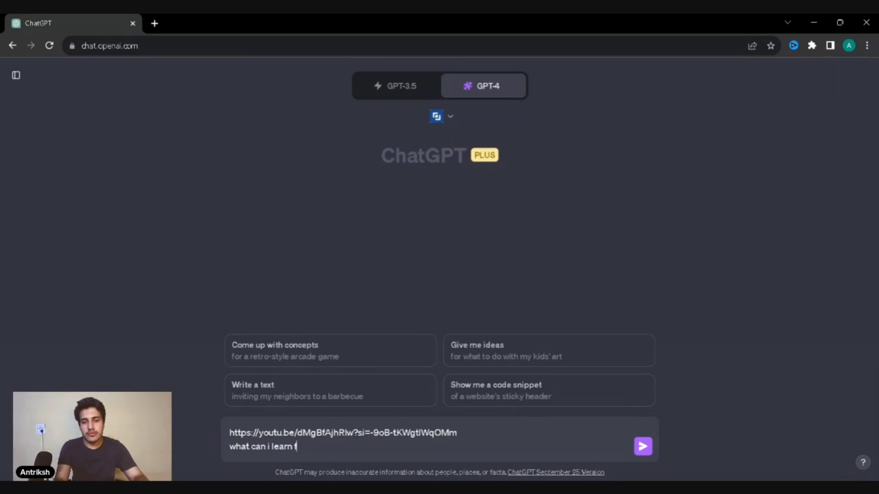
text(rom this )
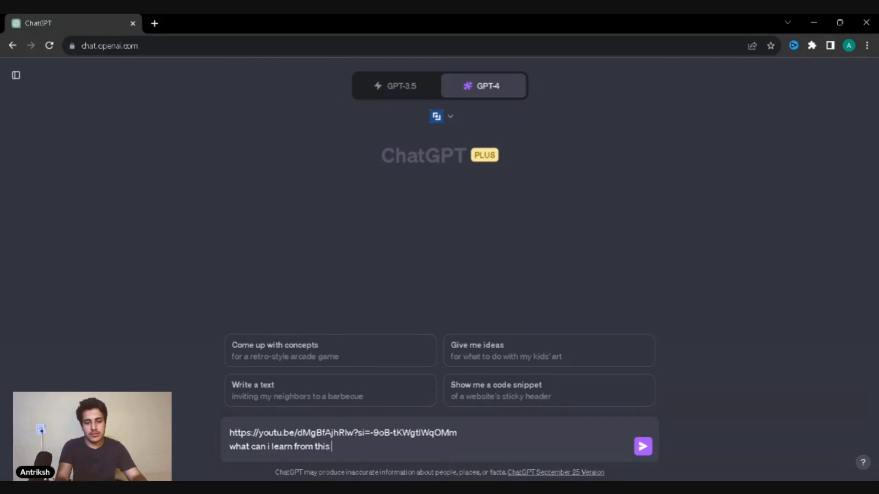
text(video)
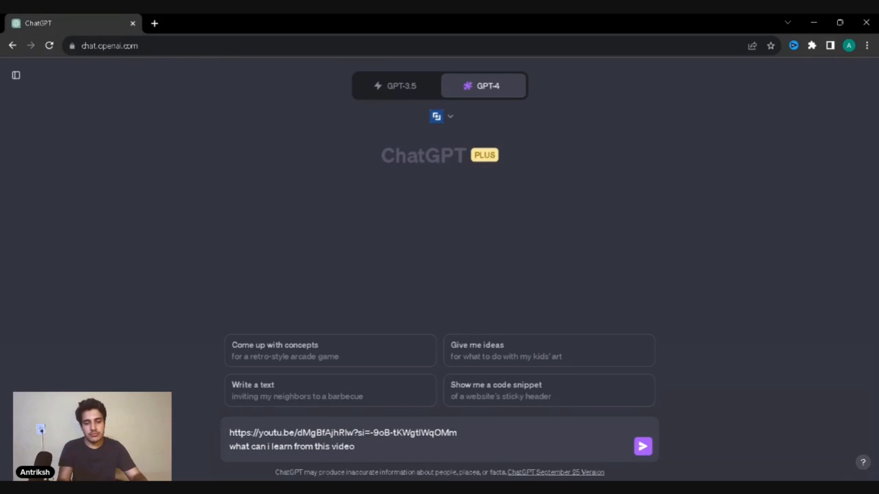
text(?)
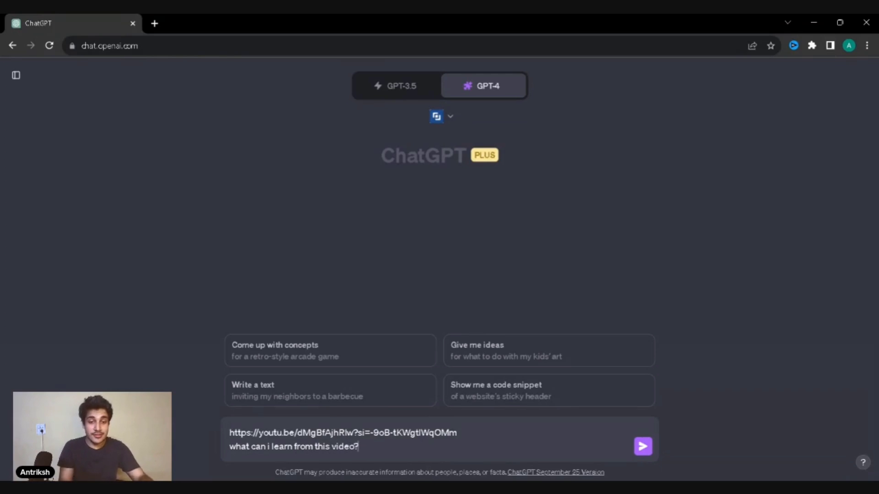
key(Return)
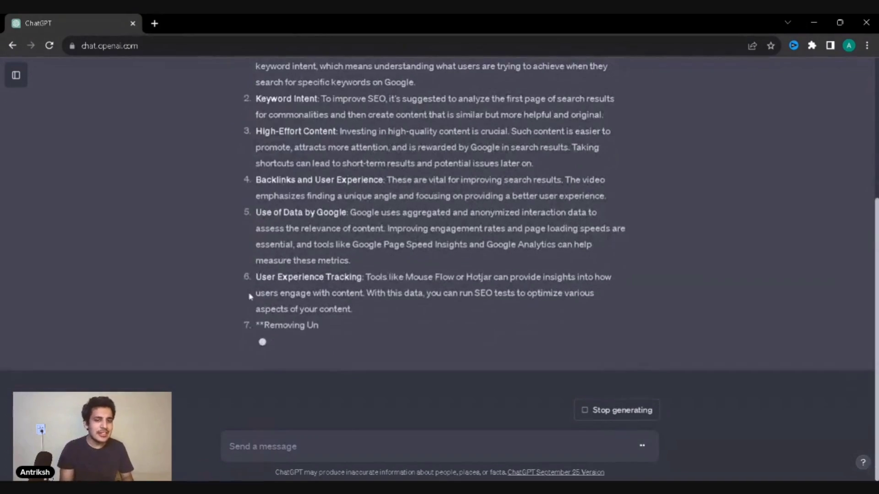
Step: Scroll through the finished summary: twelve SEO points, overall message, publish date and view count
scroll(250, 296, up, 2)
scroll(250, 297, up, 1)
scroll(249, 296, up, 3)
scroll(250, 297, down, 7)
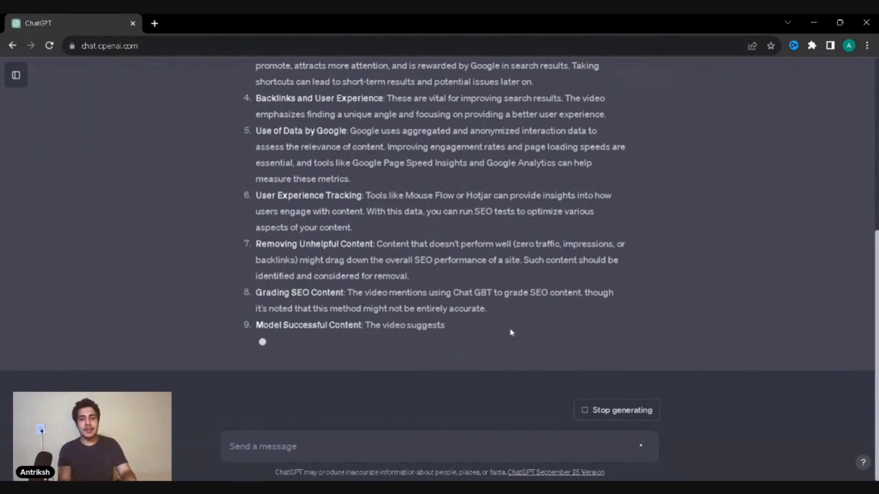
click(231, 446)
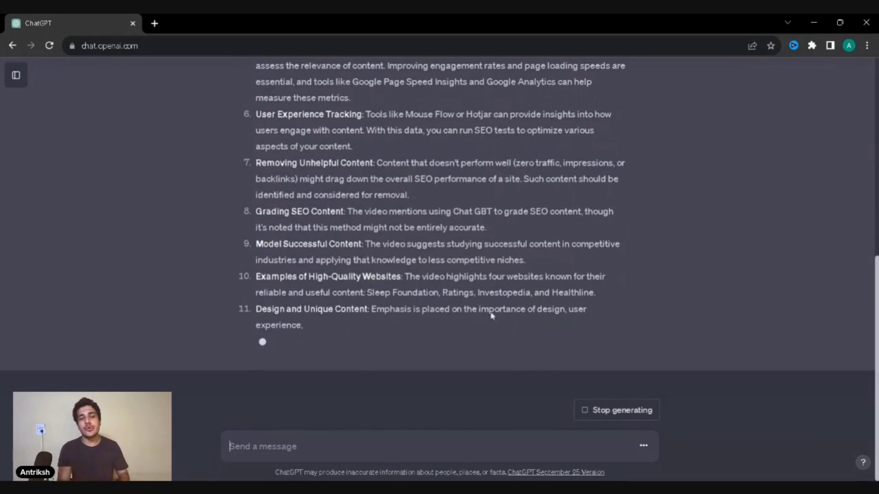
scroll(337, 306, up, 5)
scroll(337, 306, up, 3)
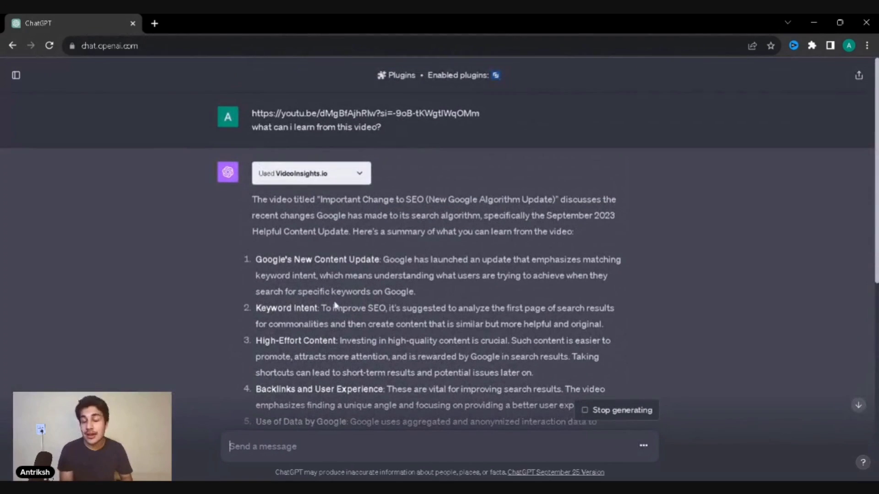
scroll(349, 323, down, 3)
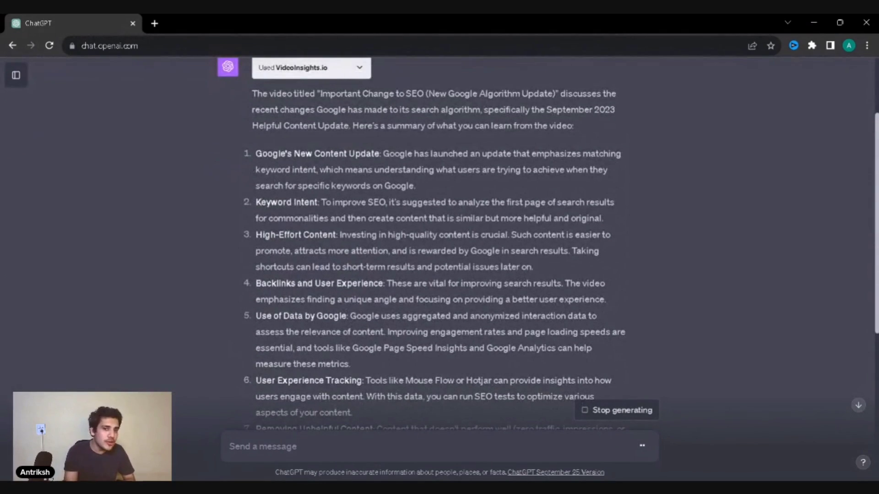
scroll(289, 217, down, 3)
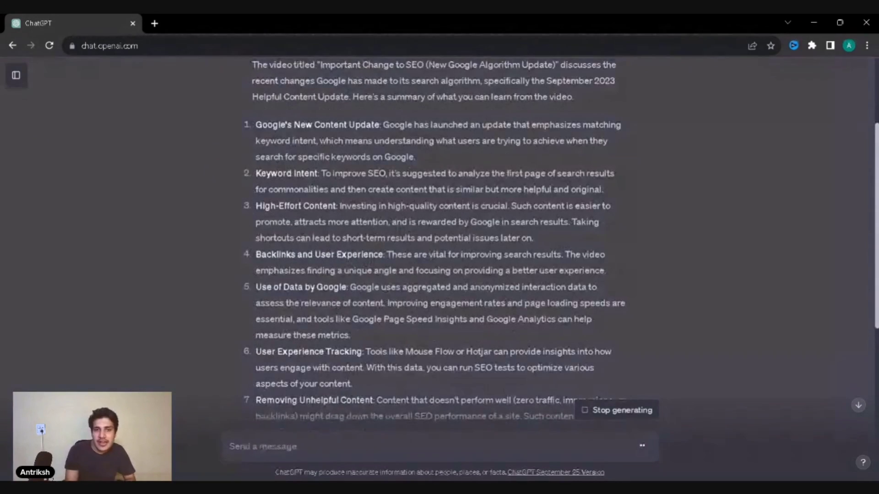
scroll(297, 217, down, 1)
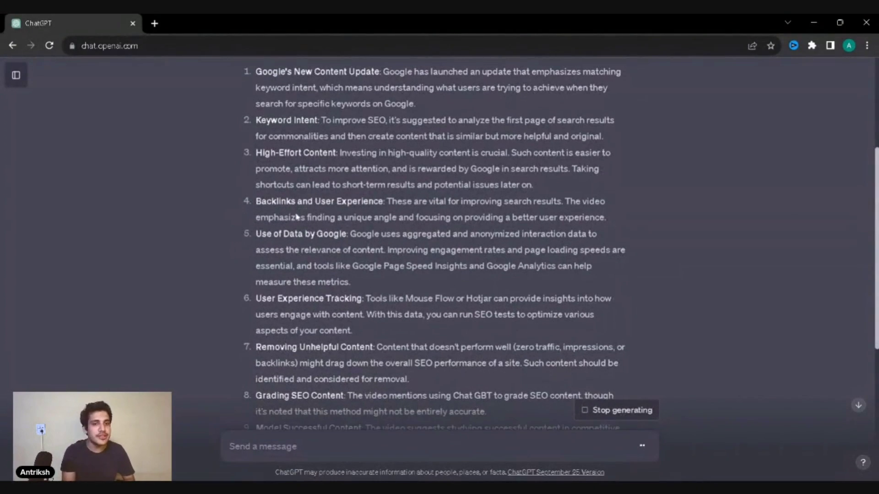
scroll(440, 245, down, 1)
scroll(344, 382, down, 5)
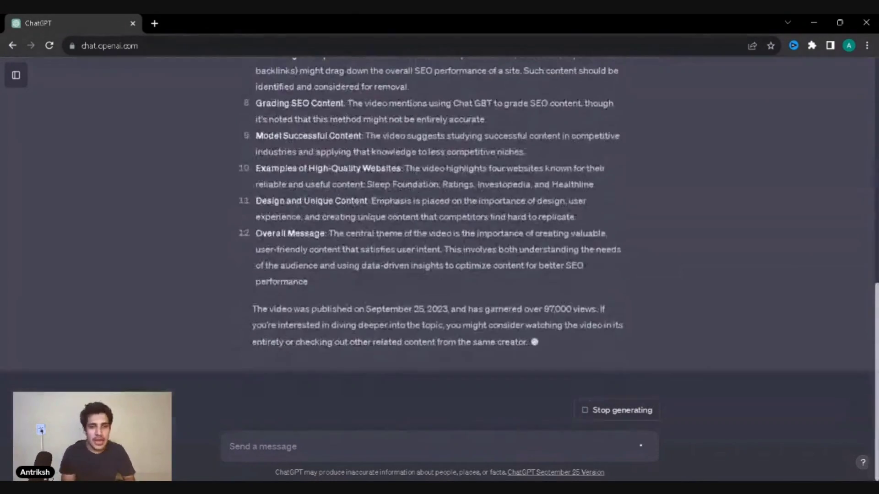
Step: Request 'give me a summary in 100 words' and get a one-paragraph SEO video recap
text(Cam)
text(n)
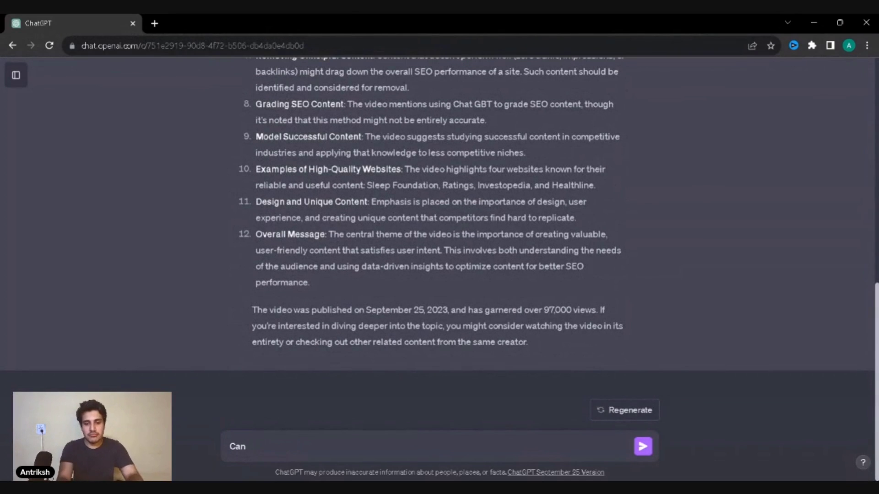
text( you g)
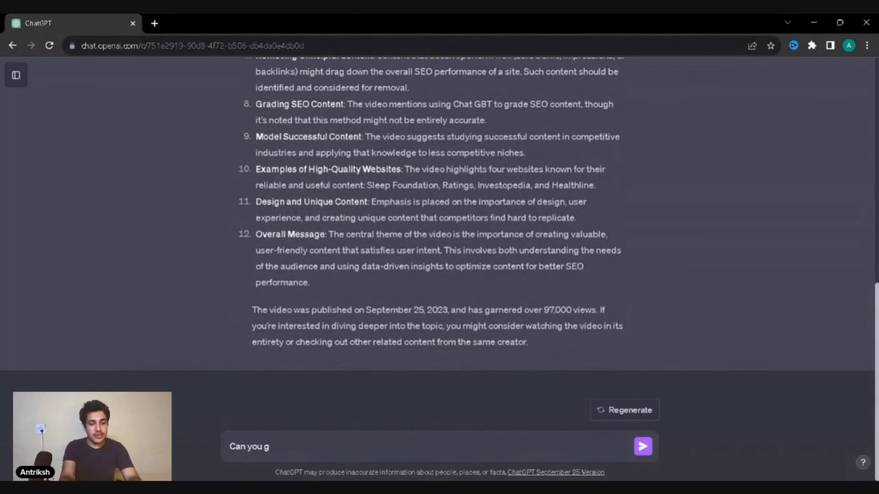
text(ive)
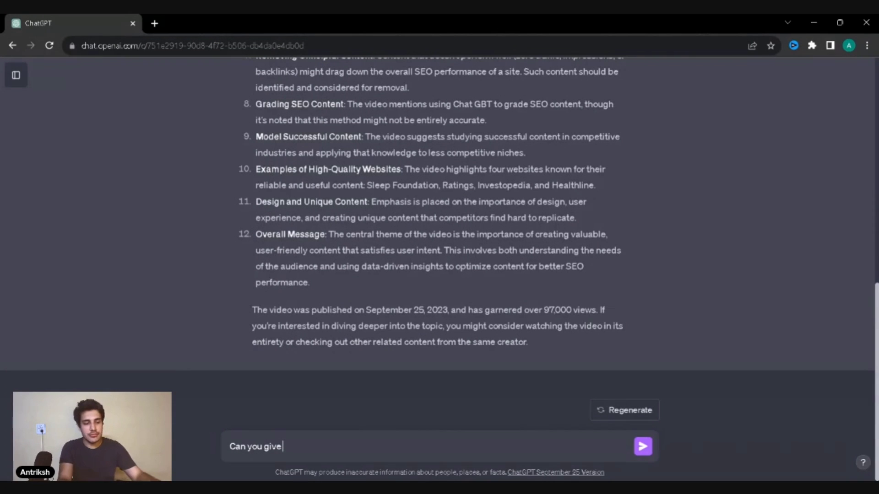
scroll(439, 270, up, 15)
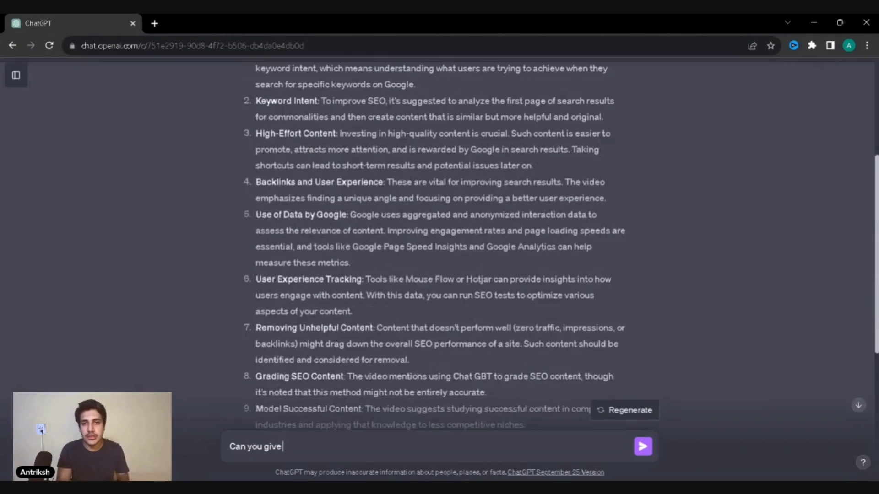
scroll(386, 354, down, 15)
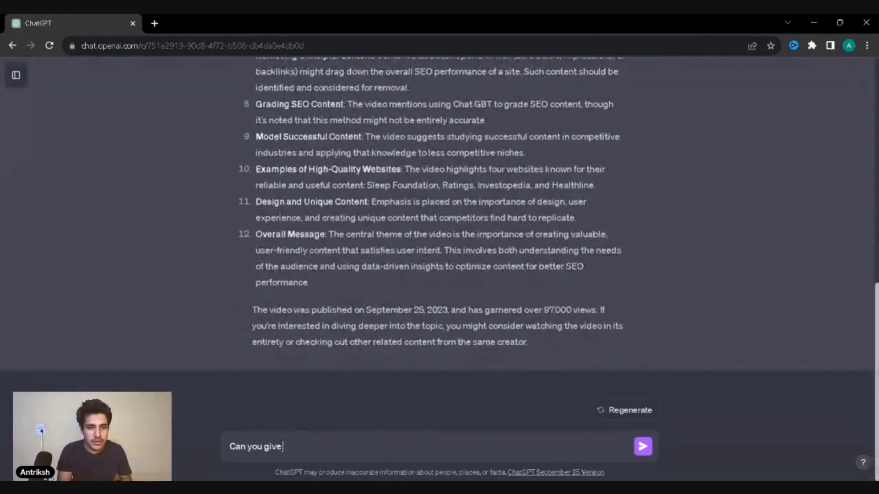
key(BackSpace)
key(BackSpace)
key(BackSpace)
key(BackSpace)
key(BackSpace)
key(BackSpace)
key(BackSpace)
key(BackSpace)
key(BackSpace)
key(BackSpace)
key(BackSpace)
key(BackSpace)
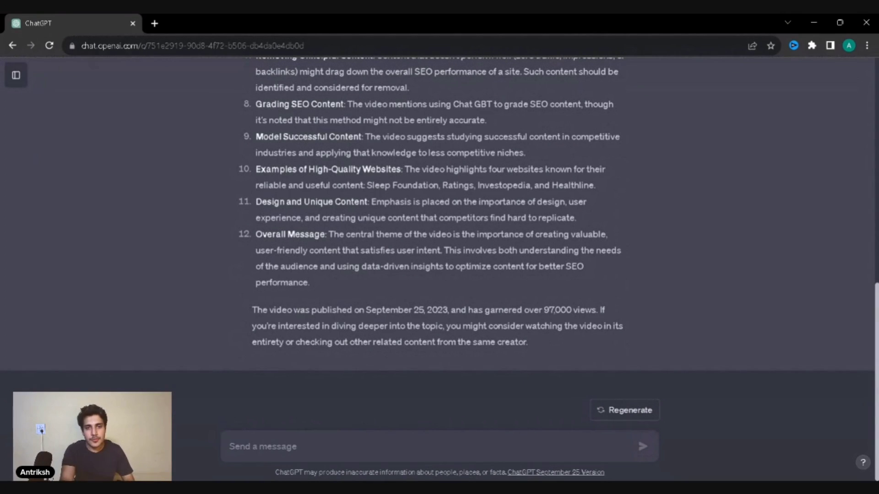
text(If)
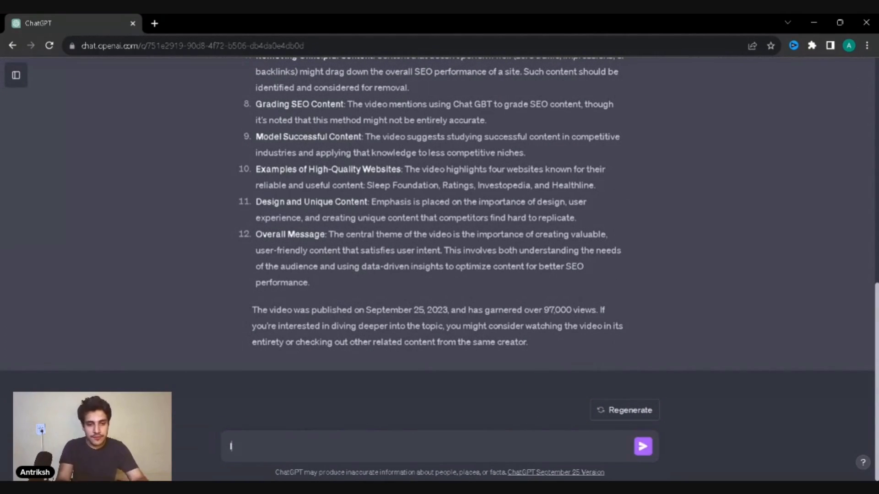
key(BackSpace)
key(BackSpace)
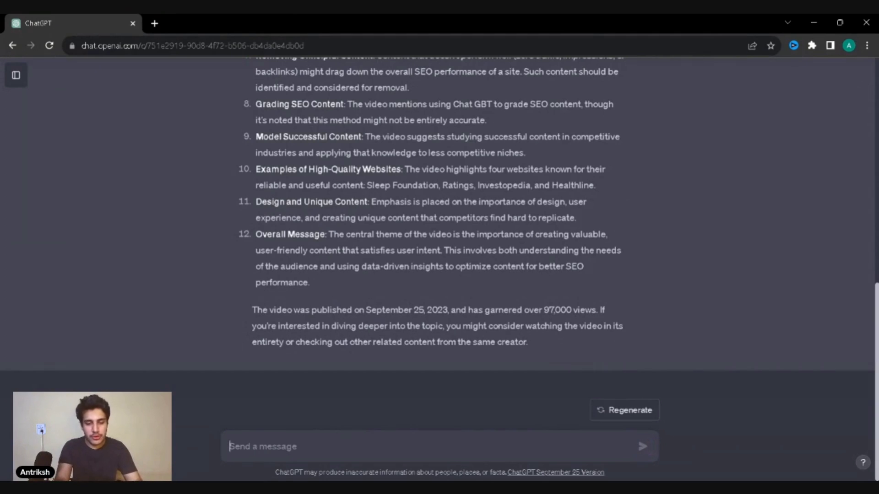
text(give ,e)
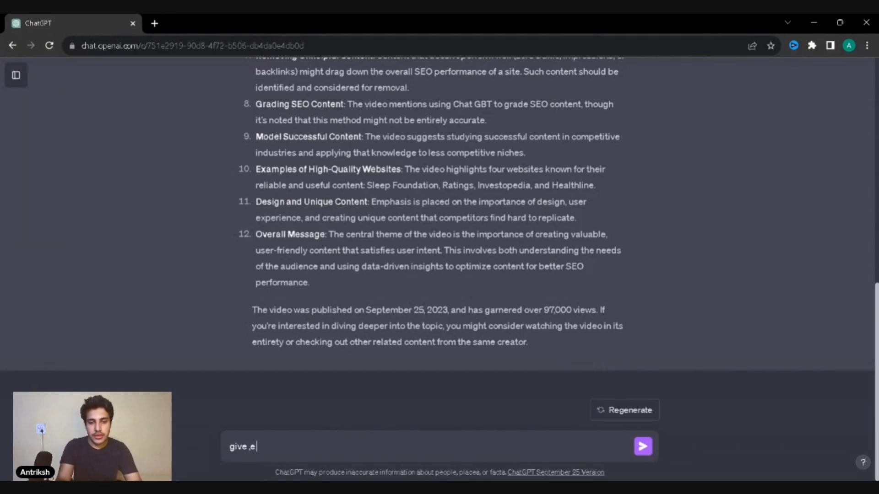
key(BackSpace)
key(BackSpace)
text(me a )
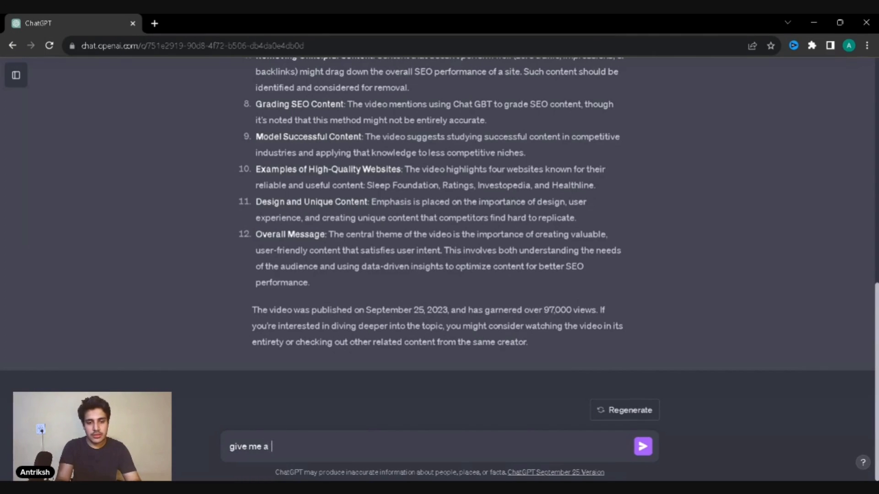
text(summary in 100 words)
key(Return)
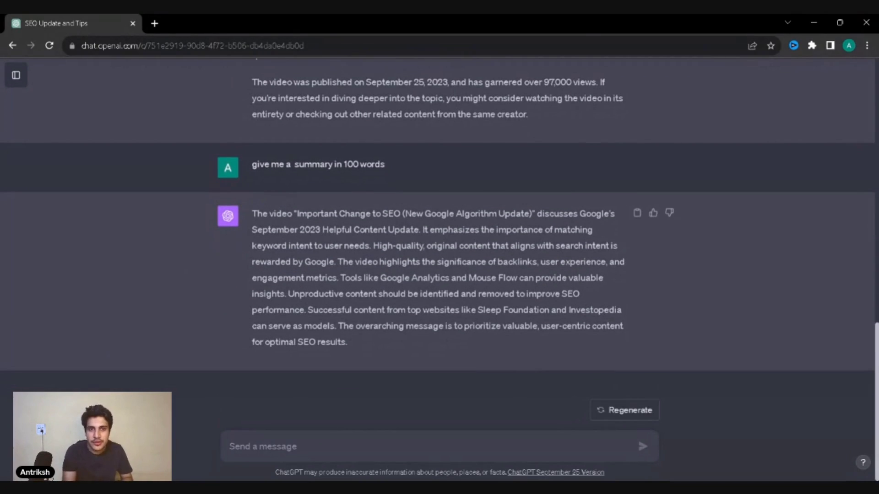
Step: Paste the 100-word summary back into the chat and ask 'How many words', which returns 108
drag(253, 214, 421, 356)
click(424, 357)
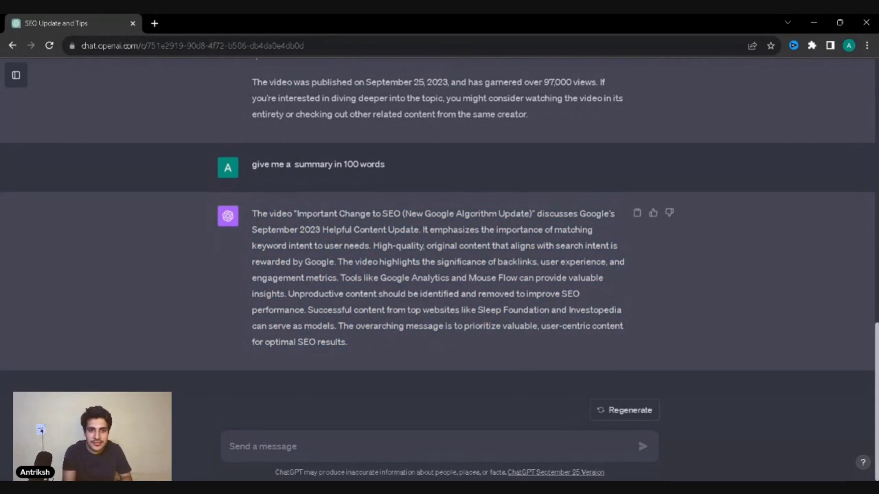
drag(252, 214, 404, 373)
key(ctrl+c)
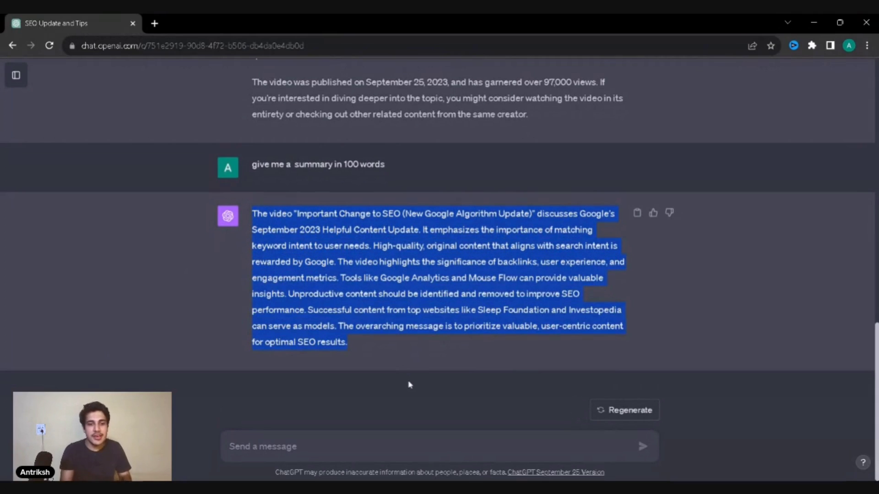
click(274, 446)
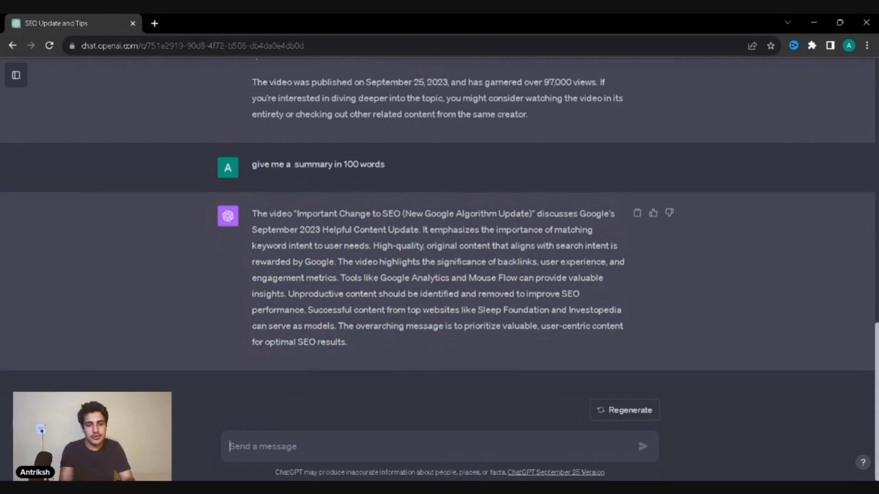
key(ctrl+v)
text(Ho)
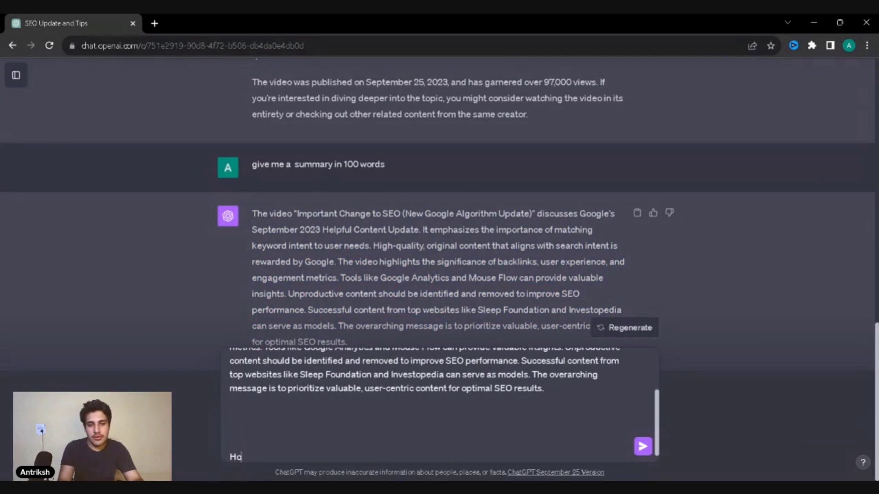
text(w many wo)
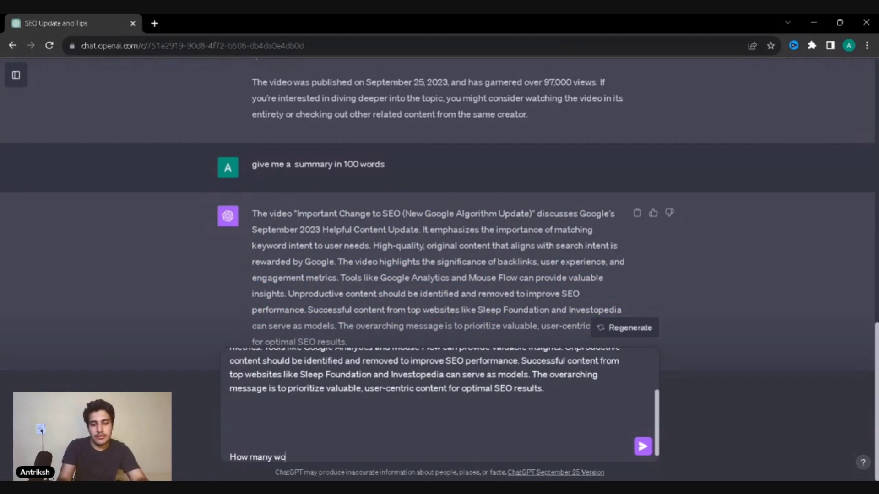
text(rds)
key(Return)
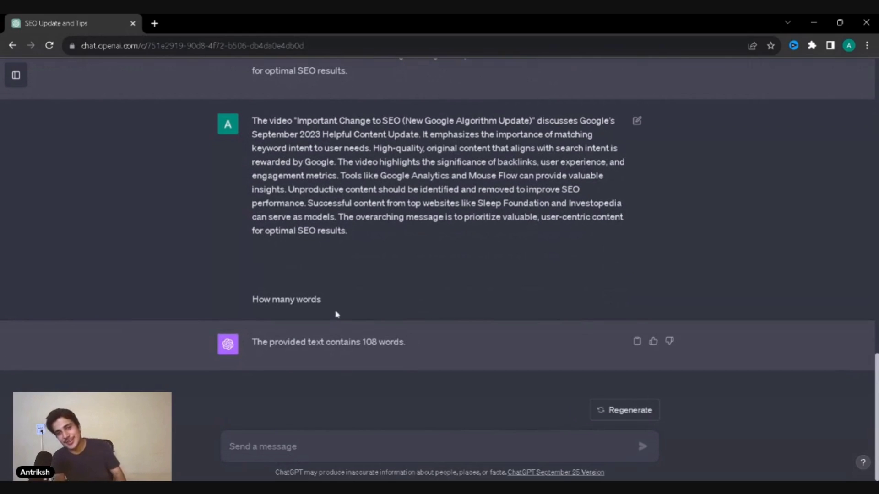
scroll(336, 314, up, 5)
scroll(337, 313, up, 14)
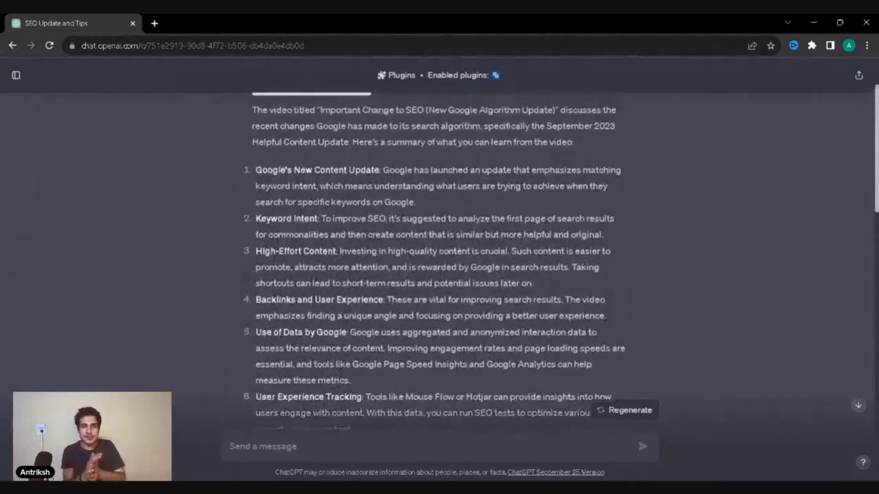